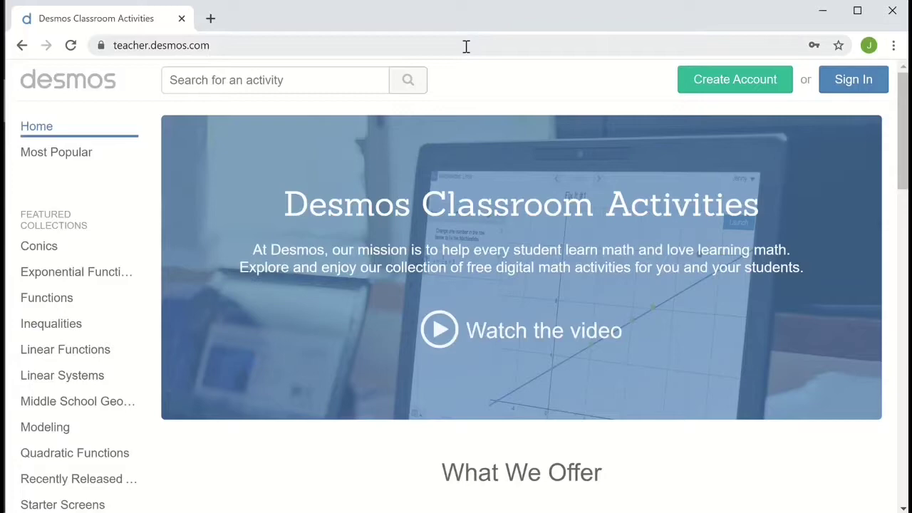
Step: Sign in to the Desmos teacher account to reach the home page
{"action": "left_click", "coordinate": [854, 82]}
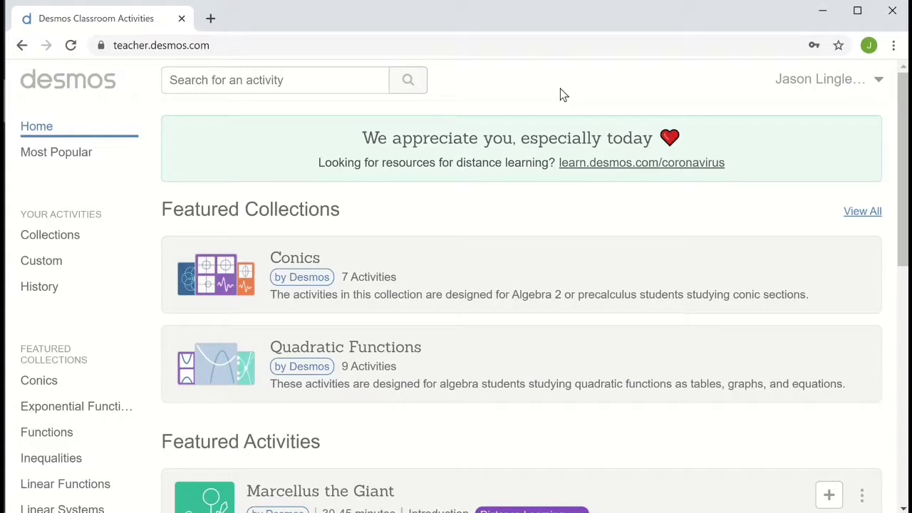
Step: Go to teacher.desmos.com/labs to open the Desmos Labs page
{"action": "left_click", "coordinate": [560, 47]}
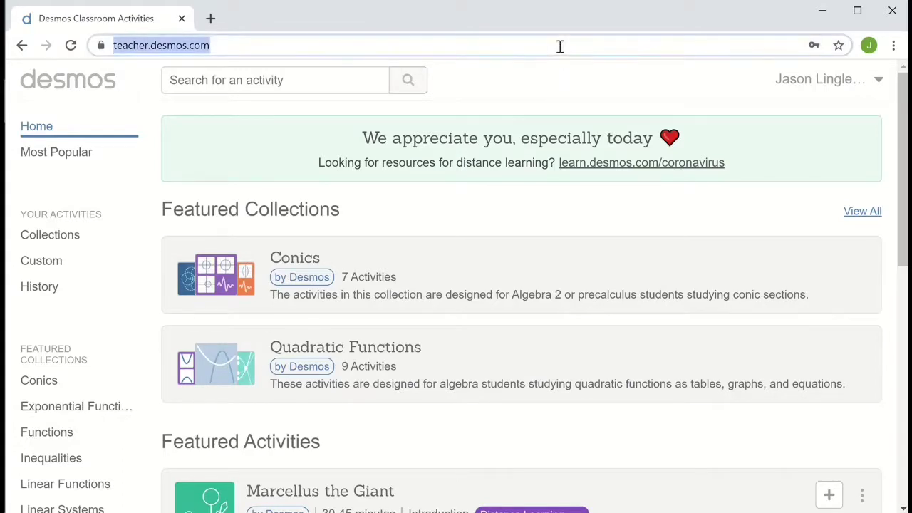
{"action": "left_click", "coordinate": [559, 46]}
{"action": "type", "text": "//"}
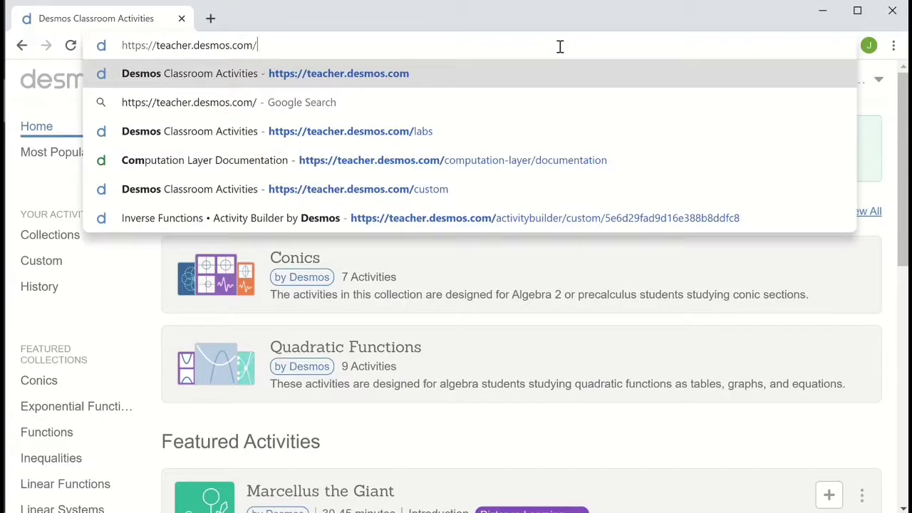
{"action": "type", "text": "labs"}
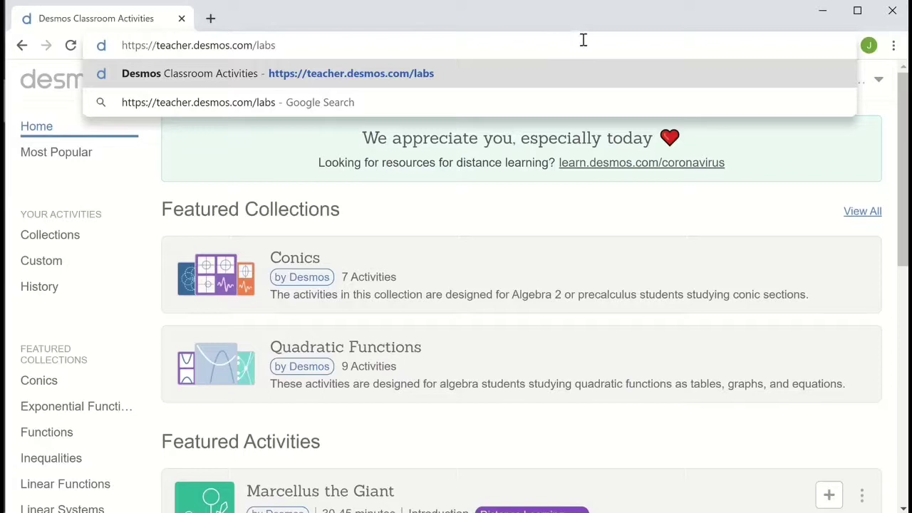
{"action": "key", "text": "Return"}
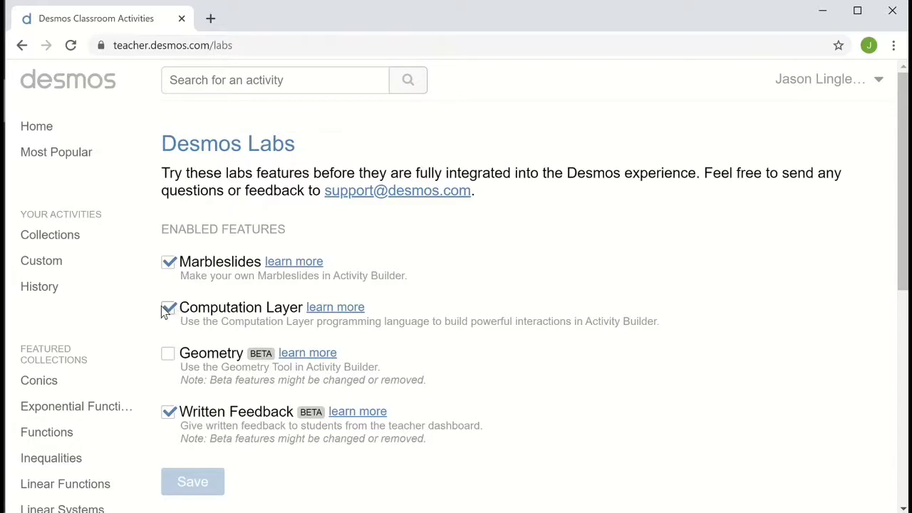
Step: From Custom activities, create a new activity titled 'Opposite Operations'
{"action": "left_click", "coordinate": [49, 271]}
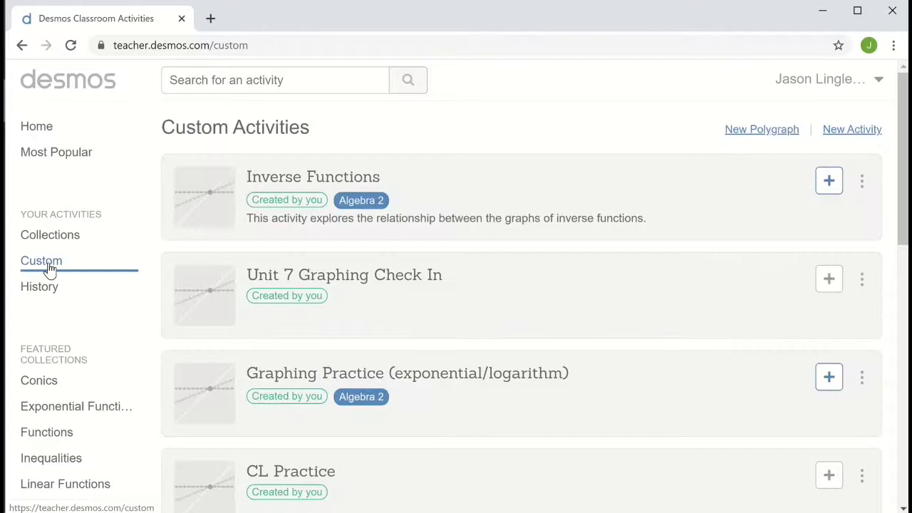
{"action": "left_click", "coordinate": [850, 131]}
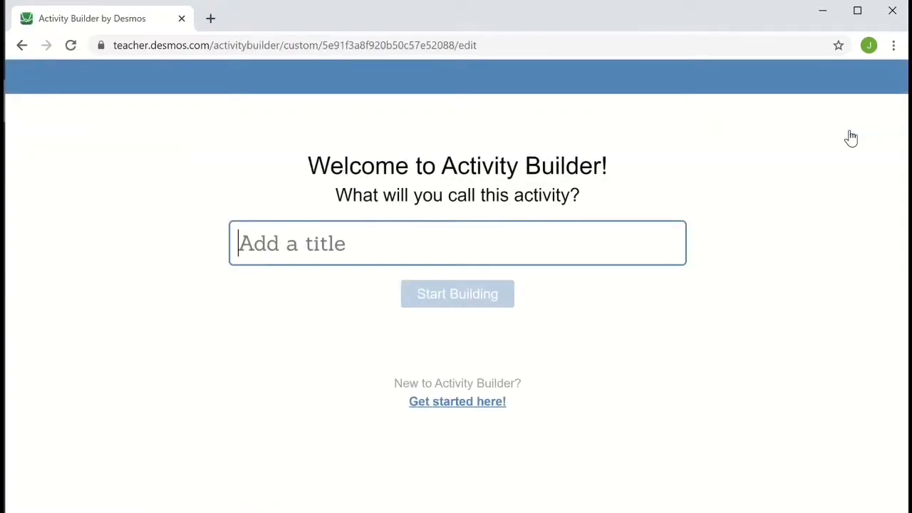
{"action": "type", "text": "O"}
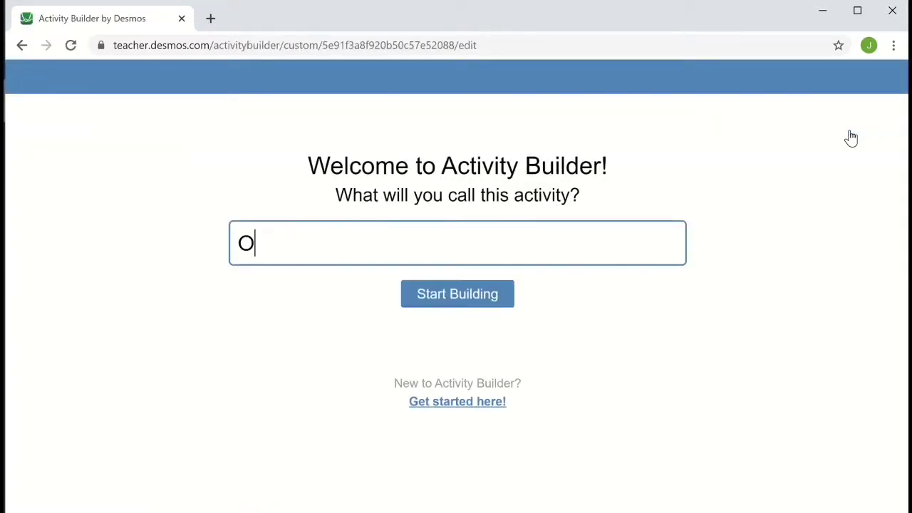
{"action": "type", "text": "pposite Operations"}
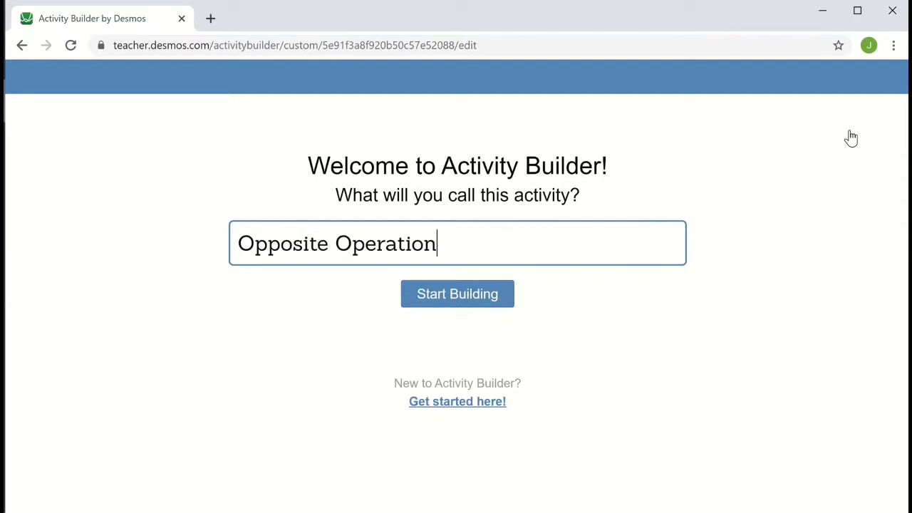
{"action": "left_click", "coordinate": [463, 308]}
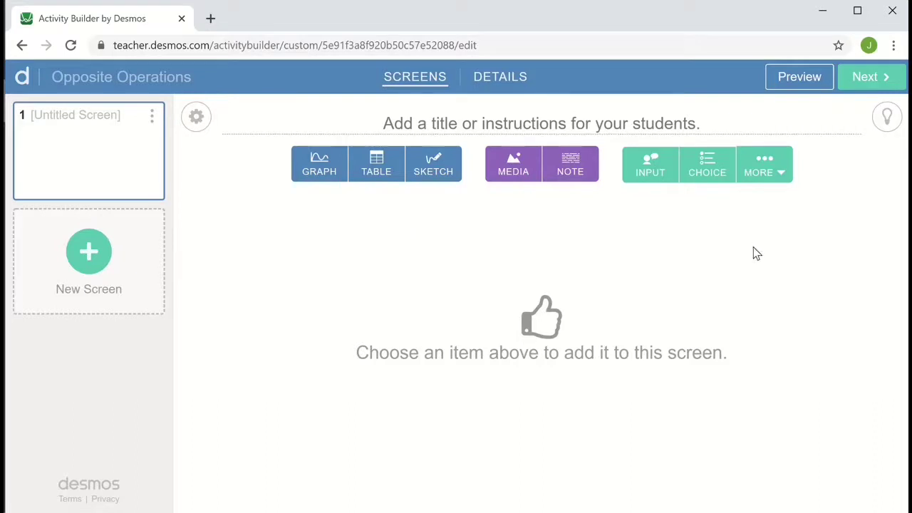
Step: Add a card sort with text cards Add, Subtract and Multiply
{"action": "left_click", "coordinate": [782, 176]}
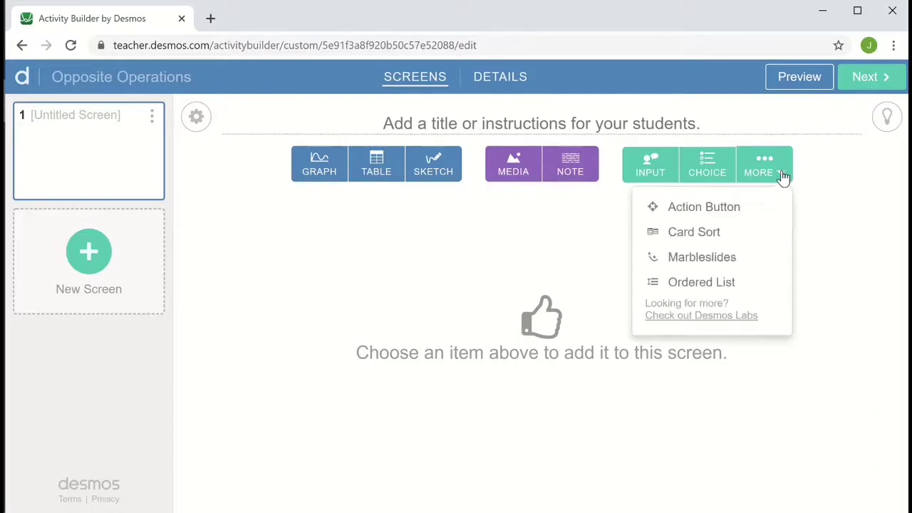
{"action": "left_click", "coordinate": [702, 239]}
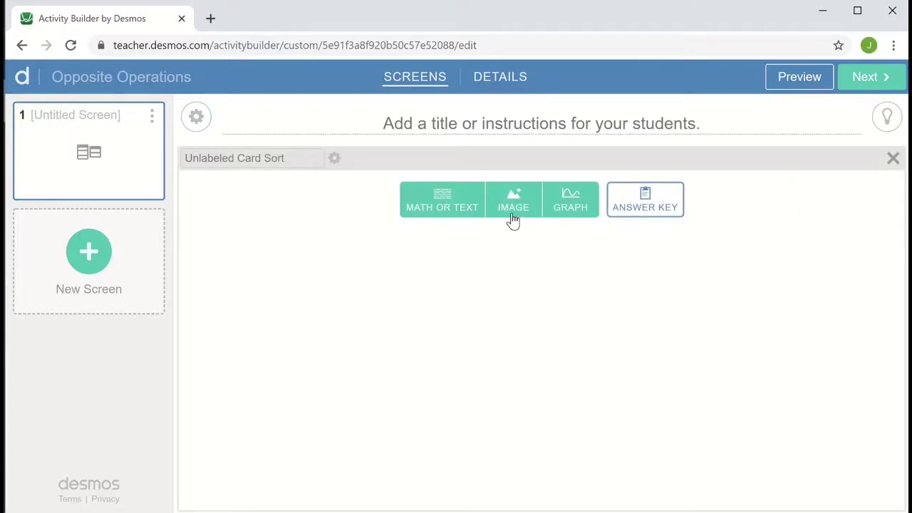
{"action": "left_click", "coordinate": [457, 211]}
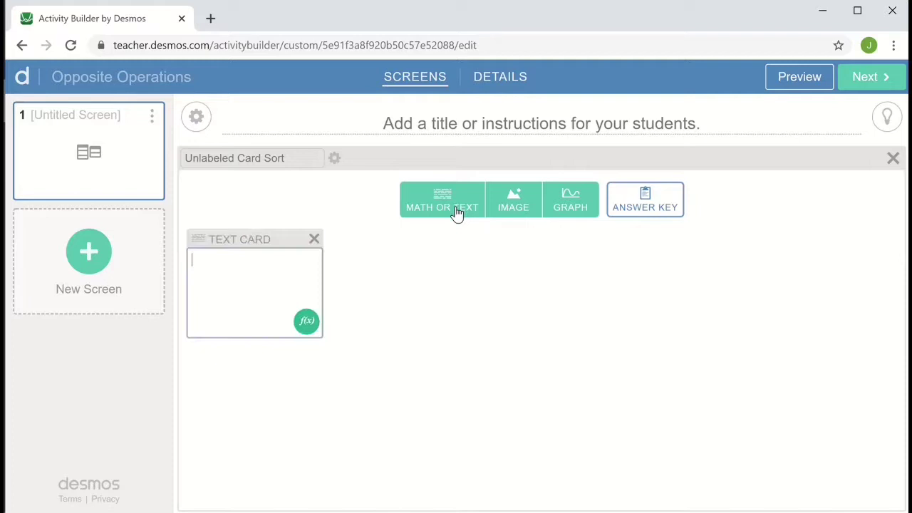
{"action": "type", "text": "Add"}
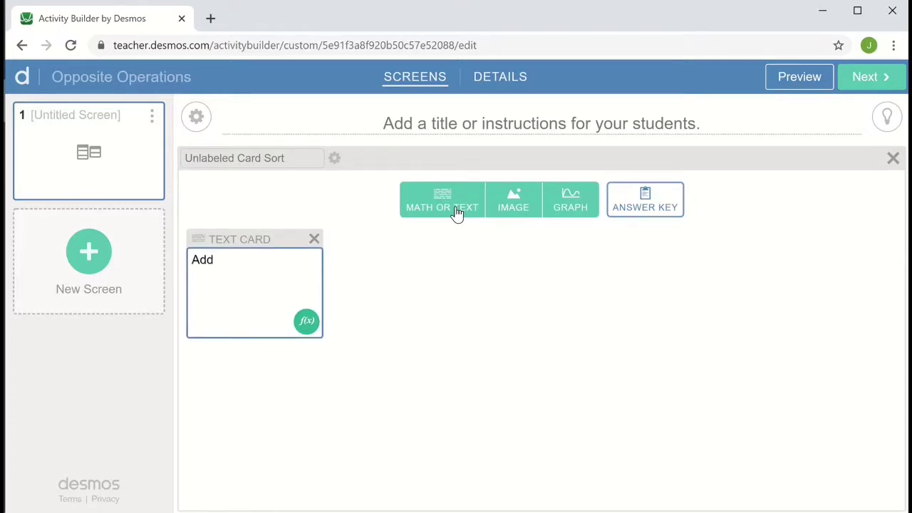
{"action": "left_click", "coordinate": [457, 212]}
{"action": "type", "text": "Subtract"}
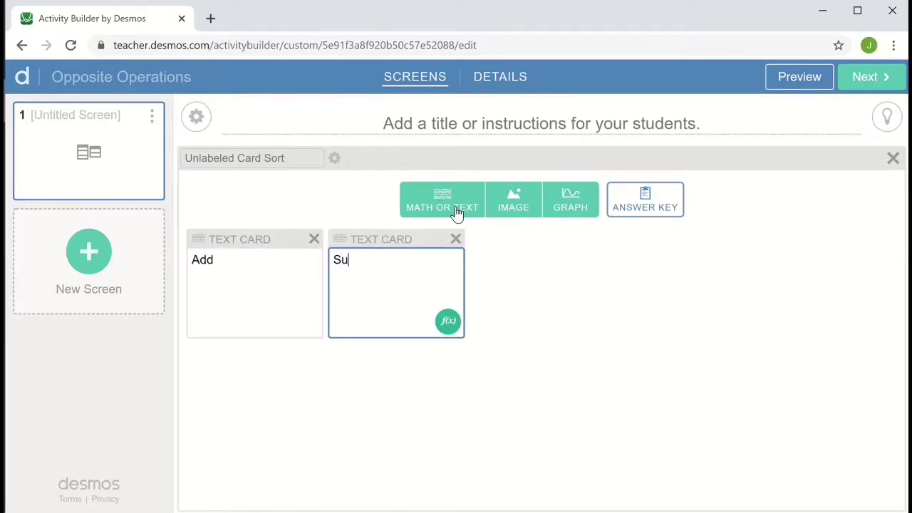
{"action": "left_click", "coordinate": [457, 212]}
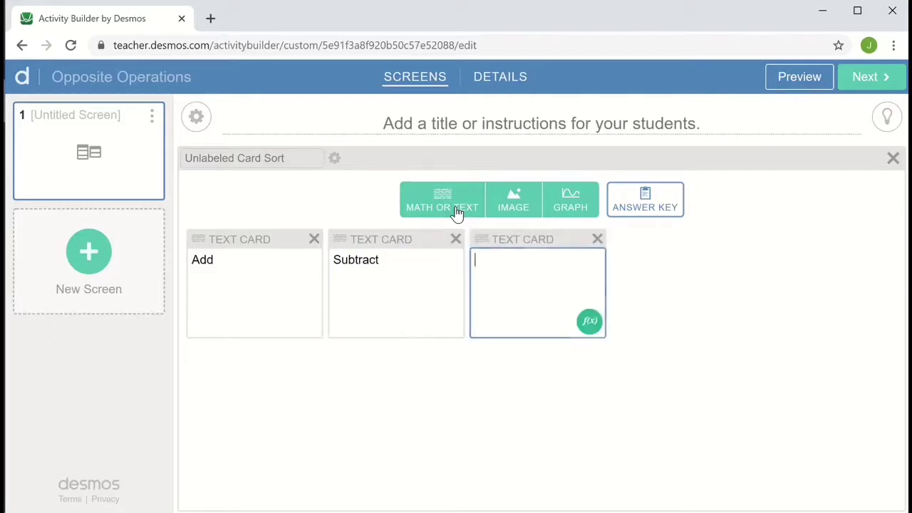
{"action": "type", "text": "Multiply"}
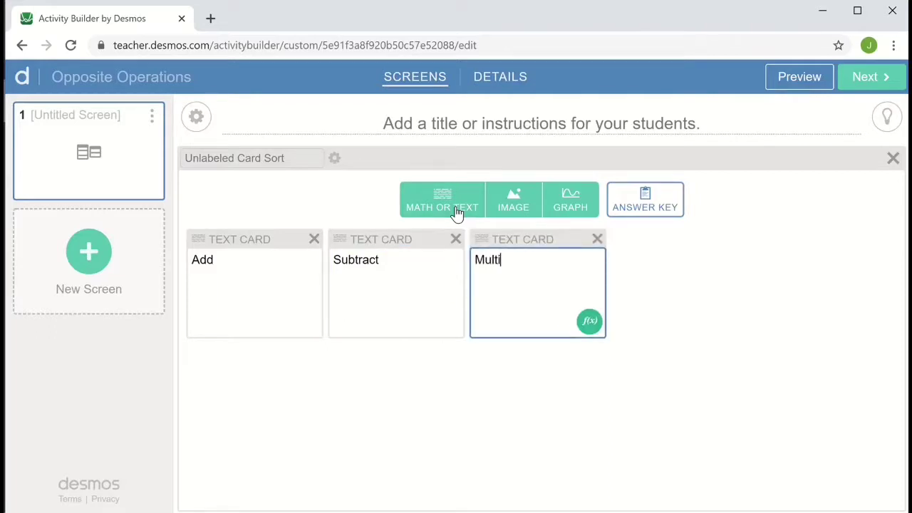
Step: Add the remaining cards Divide, Square and Take the square root
{"action": "left_click", "coordinate": [457, 211]}
{"action": "type", "text": "Divide"}
{"action": "left_click", "coordinate": [456, 211]}
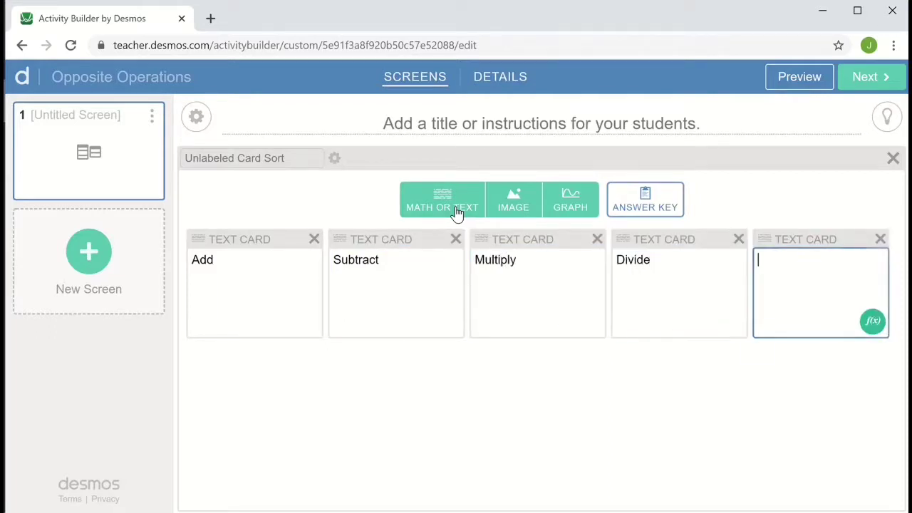
{"action": "type", "text": "Square"}
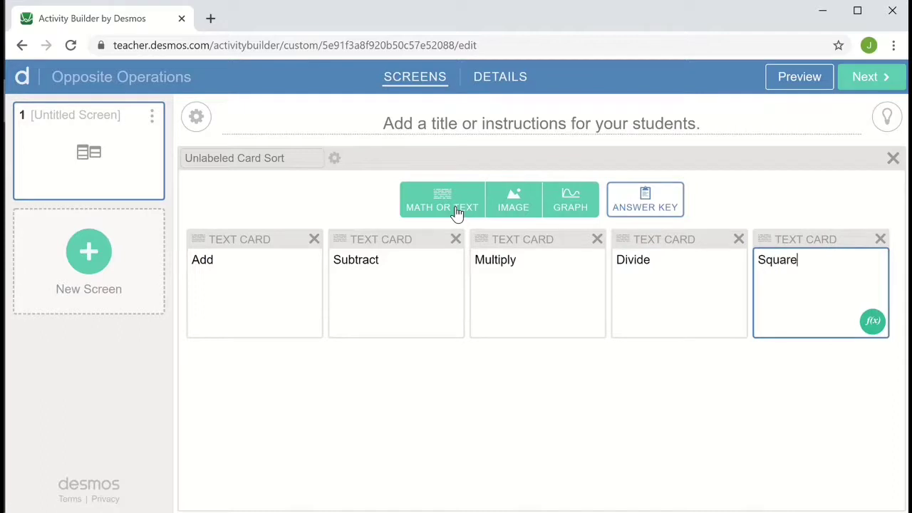
{"action": "left_click", "coordinate": [456, 212]}
{"action": "type", "text": "Take the square root"}
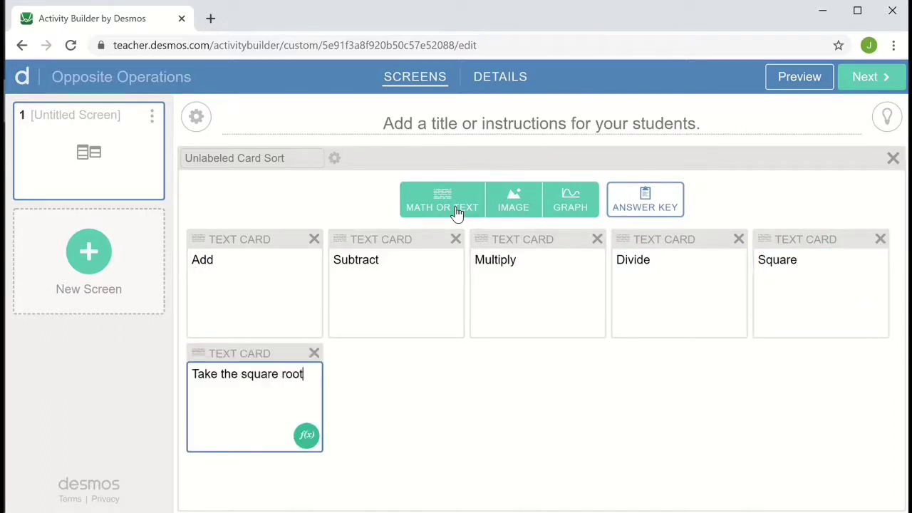
{"action": "left_click", "coordinate": [459, 403]}
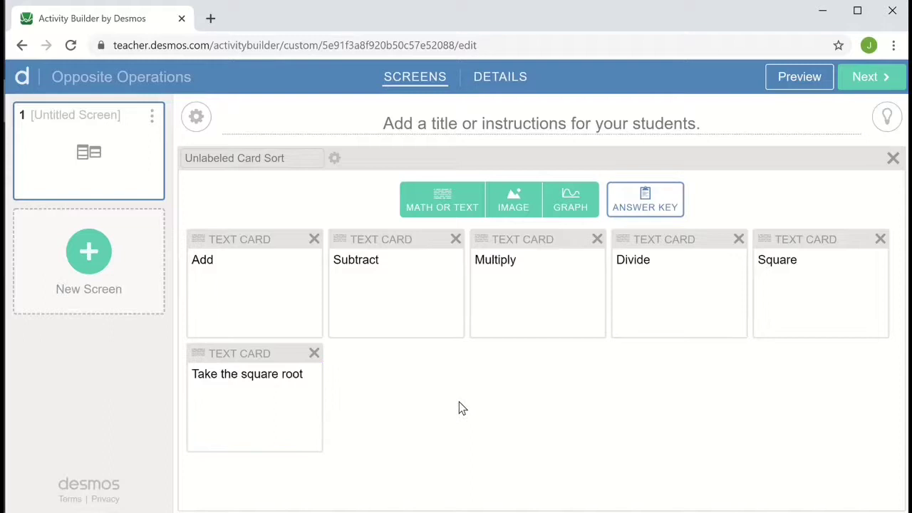
Step: Set the answer key: Square–Take the square root, Multiply–Divide, Add–Subtract
{"action": "left_click", "coordinate": [672, 205]}
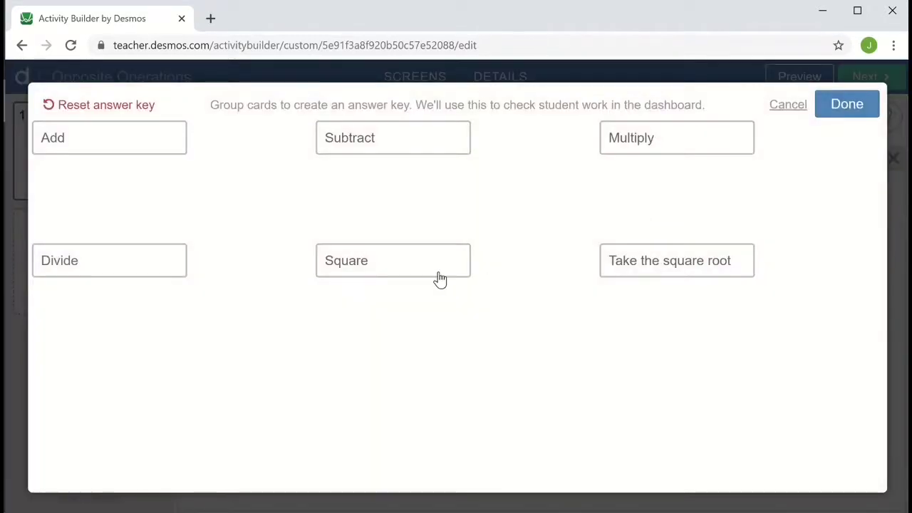
{"action": "left_click_drag", "start_coordinate": [439, 278], "coordinate": [698, 283]}
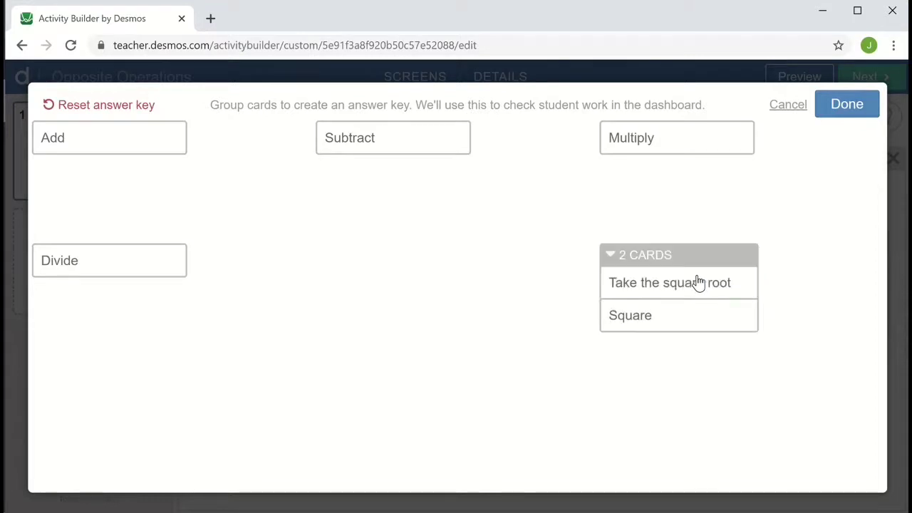
{"action": "left_click_drag", "start_coordinate": [688, 148], "coordinate": [150, 267]}
{"action": "left_click_drag", "start_coordinate": [128, 147], "coordinate": [426, 150]}
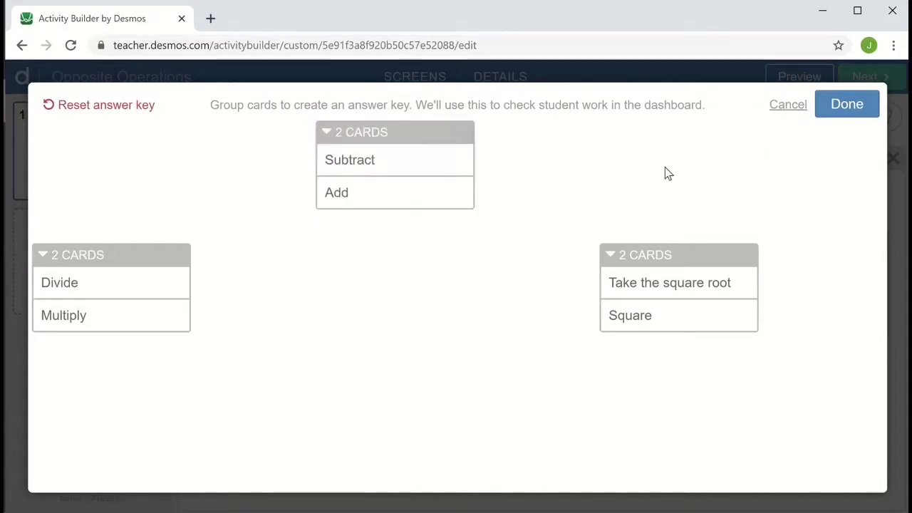
{"action": "left_click", "coordinate": [875, 109]}
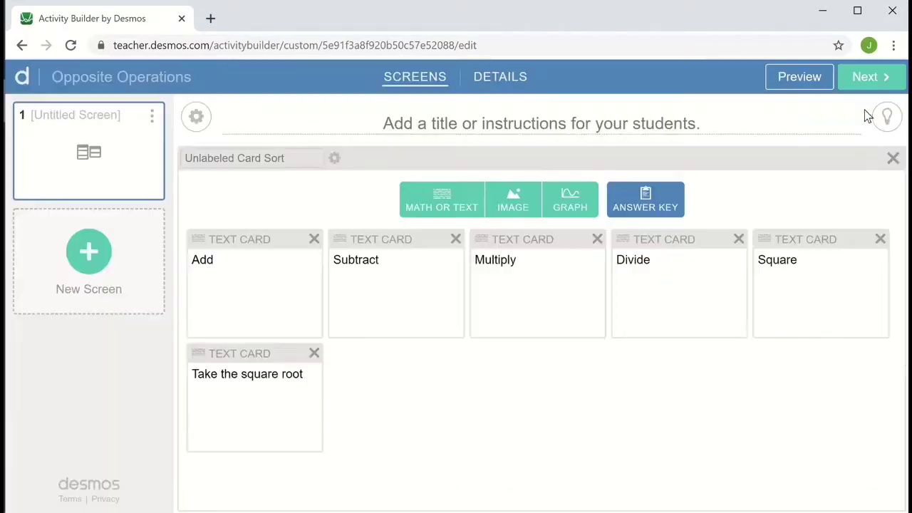
Step: Title screen 1 'Match the opposite operations' and label its card sort sort1
{"action": "left_click", "coordinate": [534, 122]}
{"action": "type", "text": "Ma"}
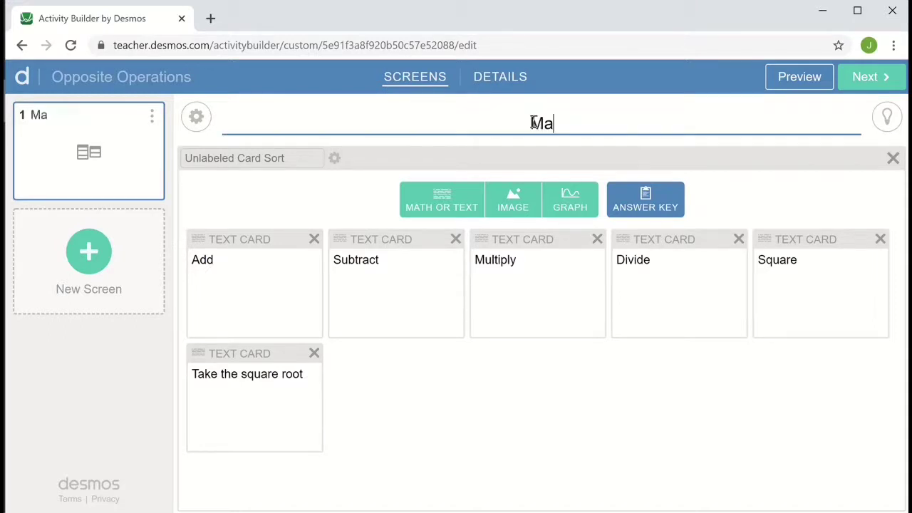
{"action": "type", "text": "tch the opposite operations"}
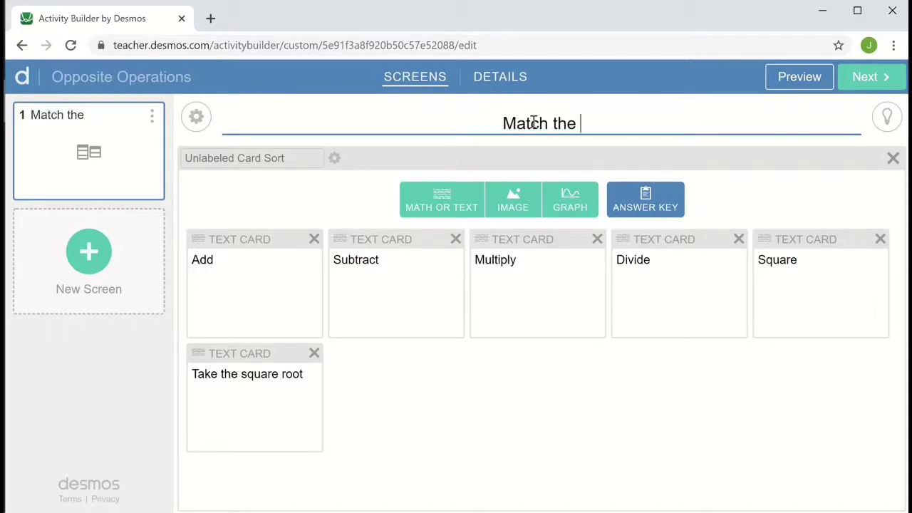
{"action": "left_click", "coordinate": [499, 406]}
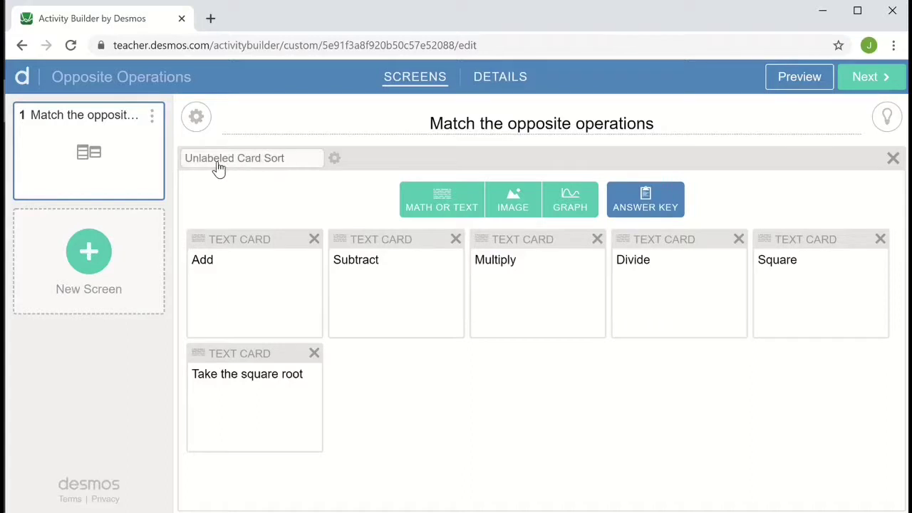
{"action": "left_click", "coordinate": [240, 158]}
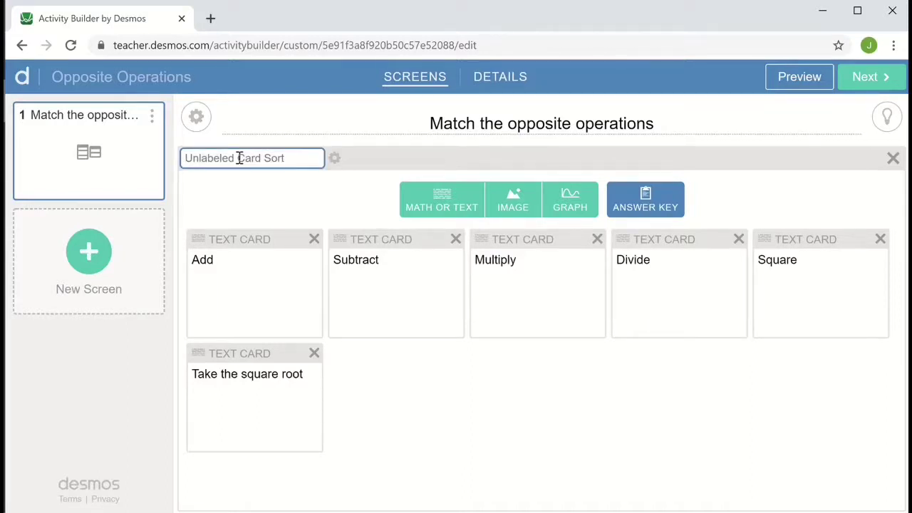
{"action": "type", "text": "sort1"}
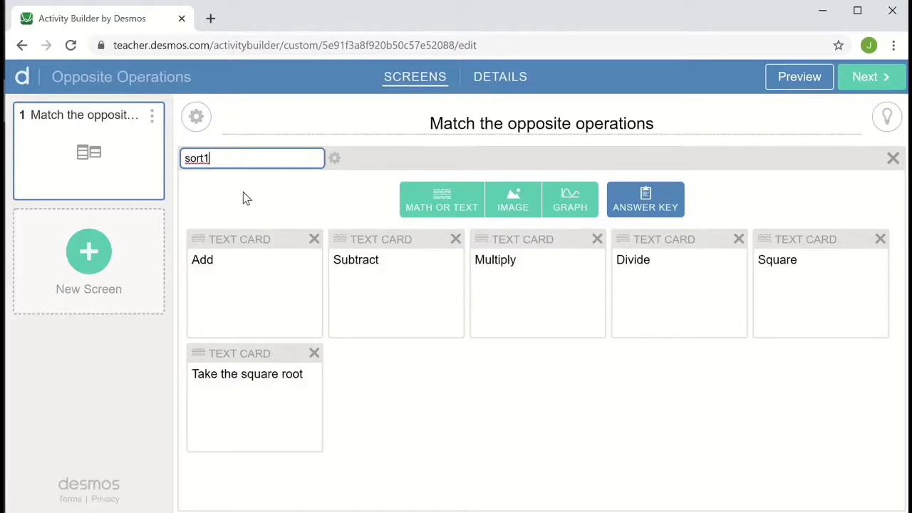
Step: Add screen 2 'Check progress' with a note reading 'See the CL script for the content'
{"action": "left_click", "coordinate": [109, 264]}
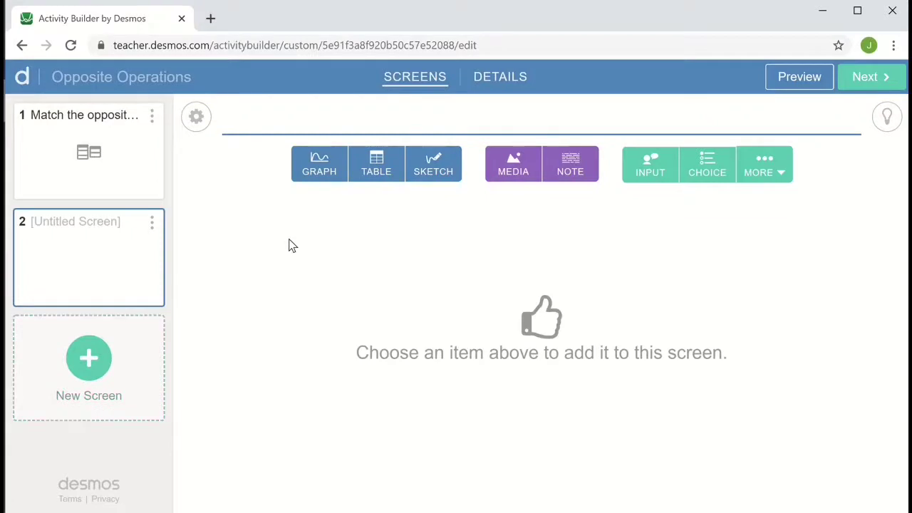
{"action": "type", "text": "Check "}
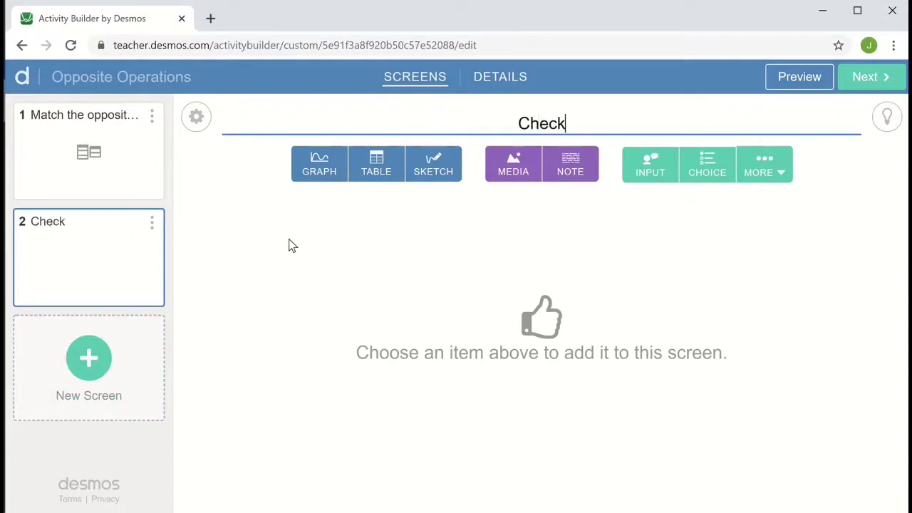
{"action": "type", "text": "progress"}
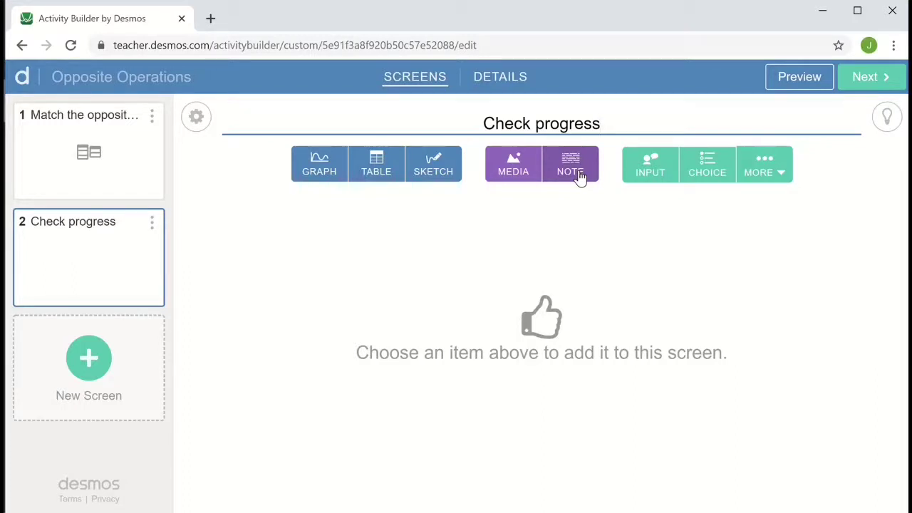
{"action": "left_click", "coordinate": [580, 178]}
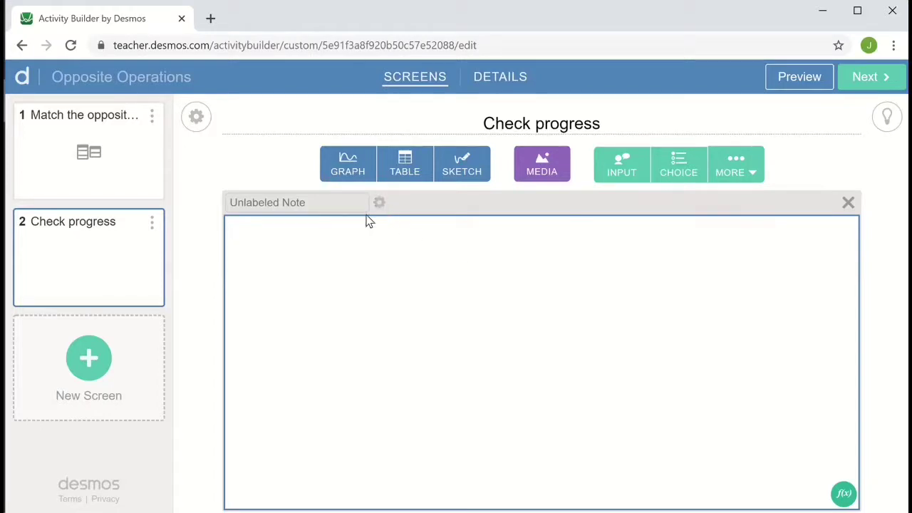
{"action": "type", "text": "See the CL script "}
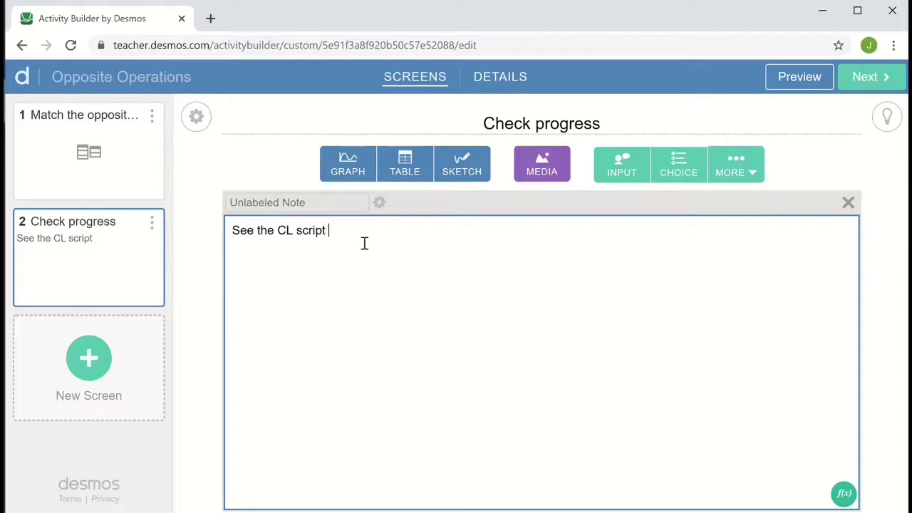
{"action": "type", "text": "for the content"}
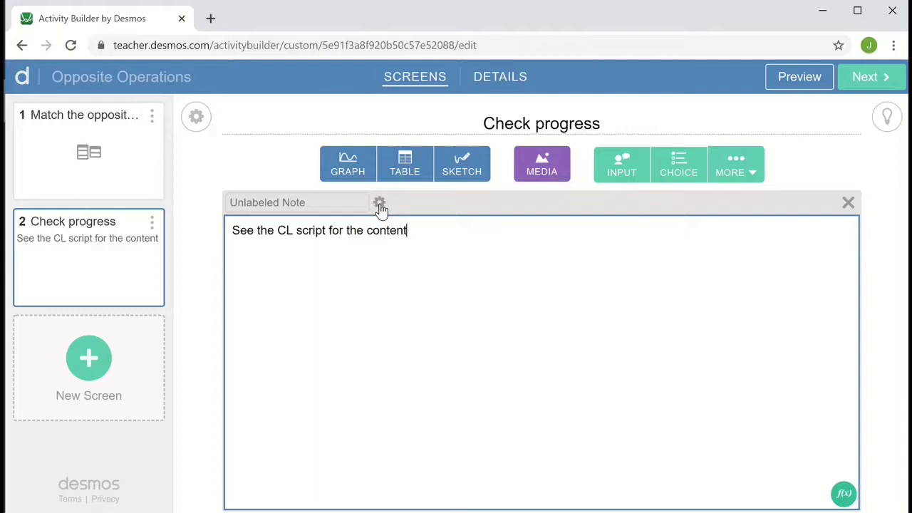
{"action": "left_click", "coordinate": [379, 205]}
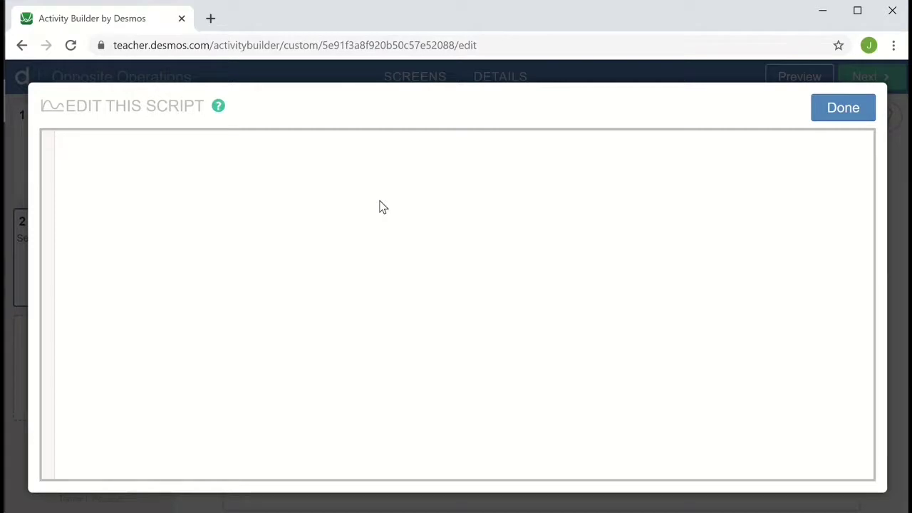
Step: Start the note's CL script with 'content:' and a 'when sort1.matchesKey' line
{"action": "type", "text": "conte"}
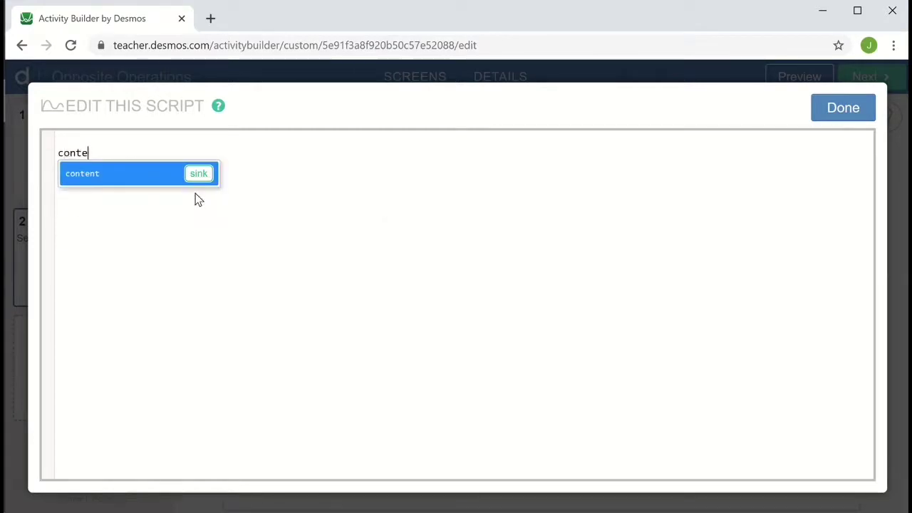
{"action": "type", "text": "nt"}
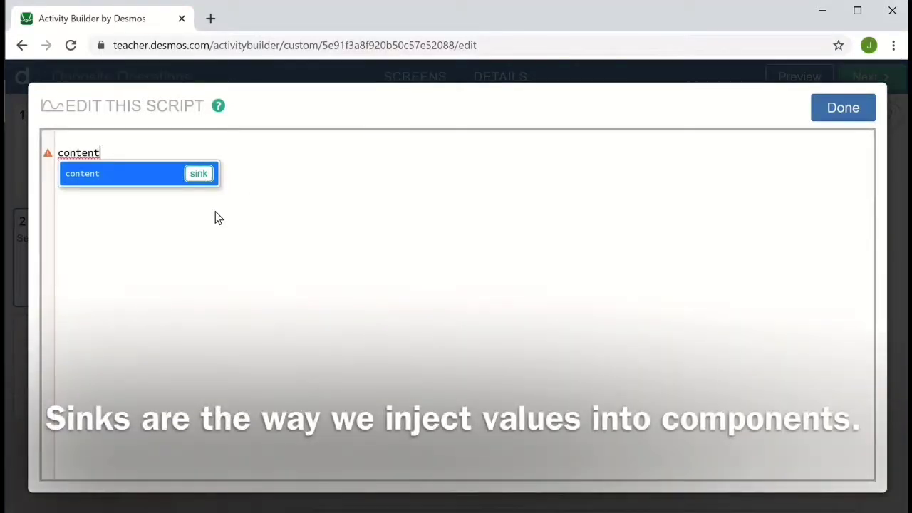
{"action": "type", "text": ":"}
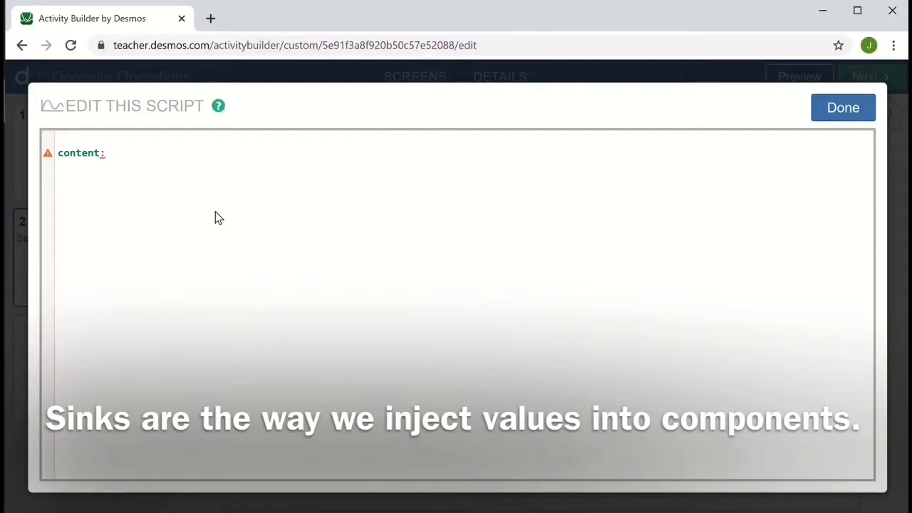
{"action": "key", "text": "Return"}
{"action": "key", "text": "Return"}
{"action": "type", "text": "when"}
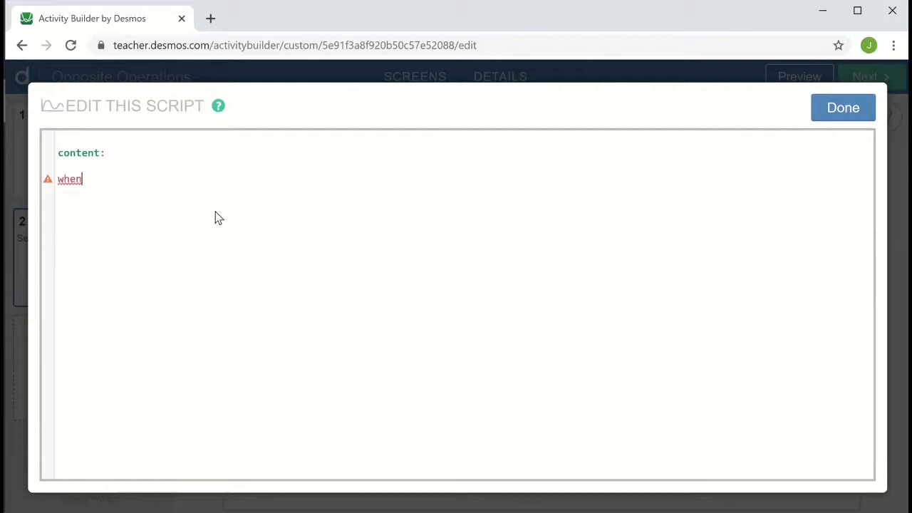
{"action": "type", "text": "sort"}
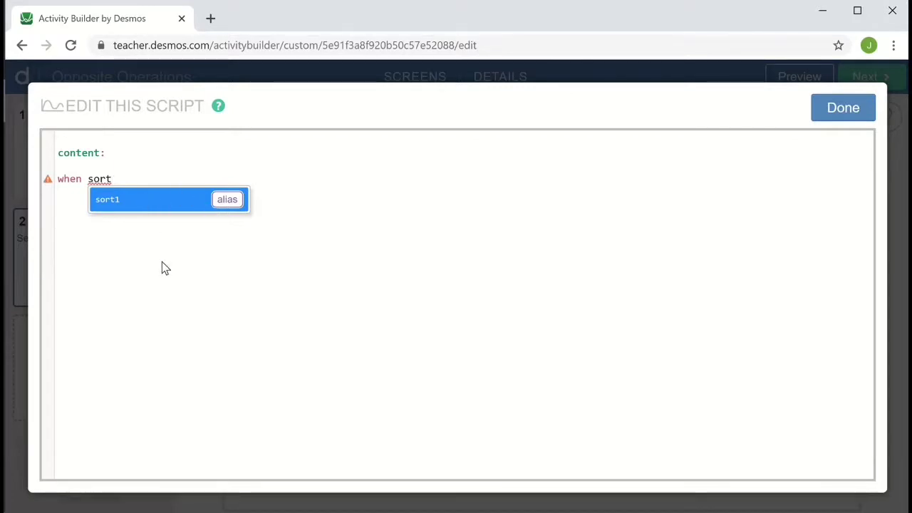
{"action": "type", "text": "1."}
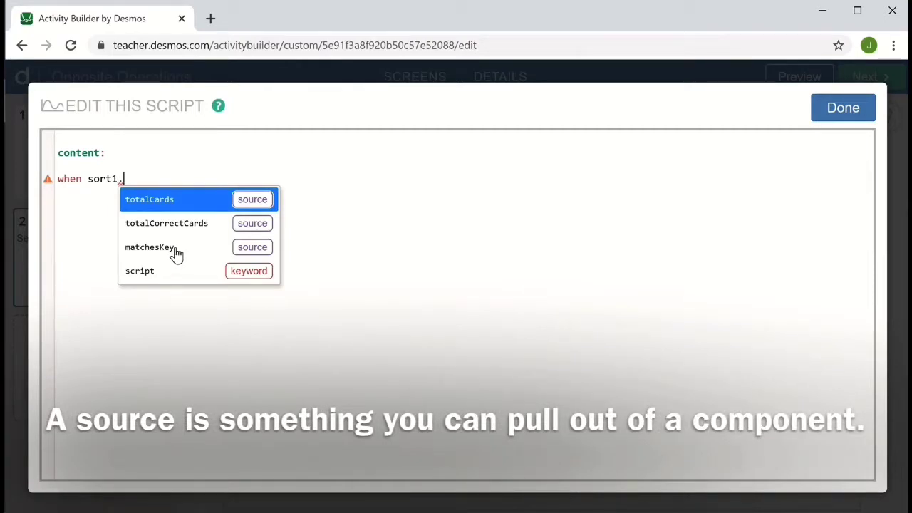
{"action": "left_click", "coordinate": [175, 248]}
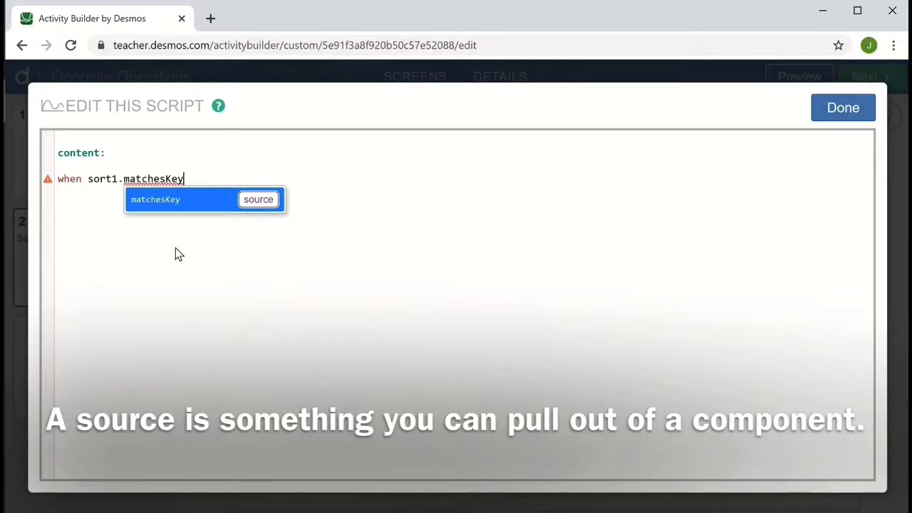
{"action": "key", "text": "Escape"}
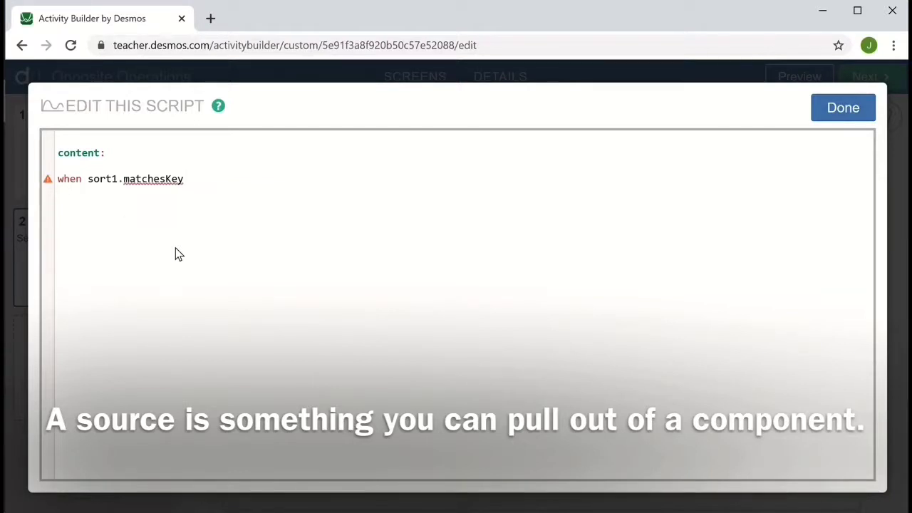
Step: Add the two-line success message "Well done! The cards are sorted correctly!"
{"action": "key", "text": "Return"}
{"action": "type", "text": "\""}
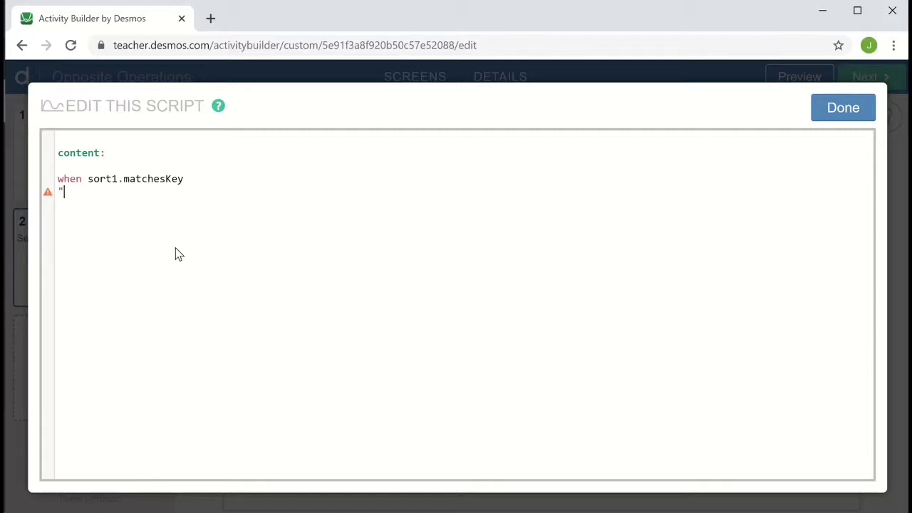
{"action": "type", "text": "Well done!"}
{"action": "key", "text": "Return"}
{"action": "key", "text": "Return"}
{"action": "type", "text": "T"}
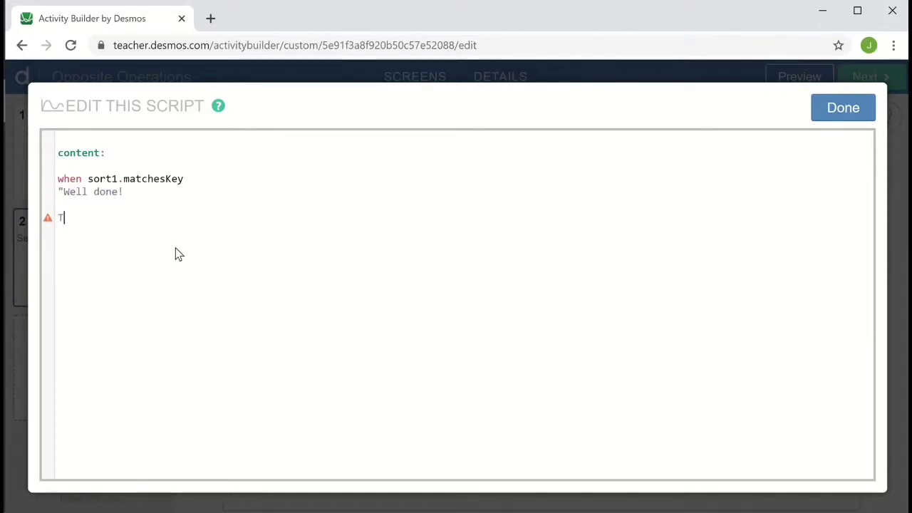
{"action": "type", "text": "he cards are sorted correctly!\""}
Step: Add an otherwise branch and begin its second quoted message
{"action": "mouse_move", "coordinate": [47, 223]}
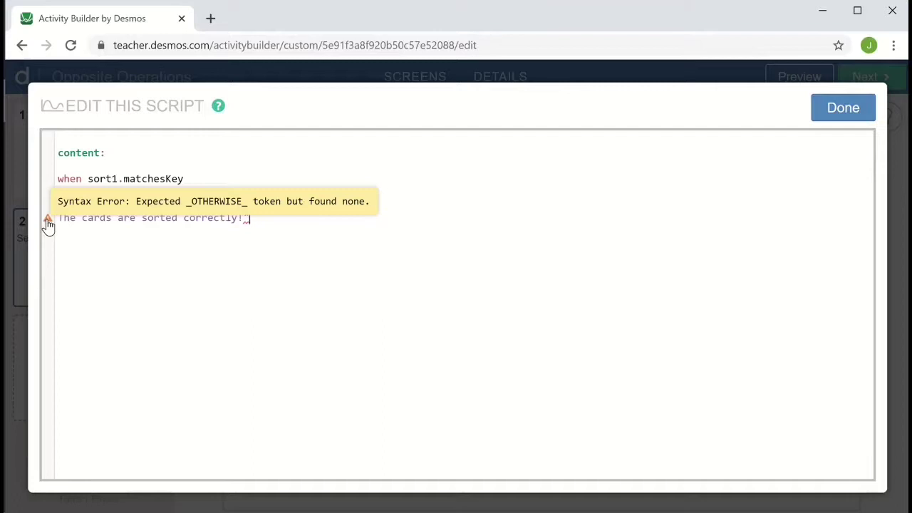
{"action": "key", "text": "Return"}
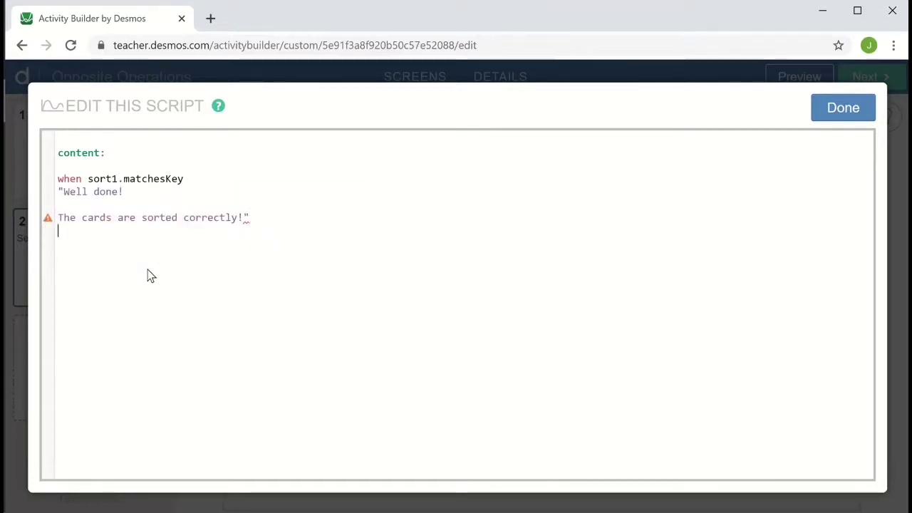
{"action": "key", "text": "Return"}
{"action": "type", "text": "other"}
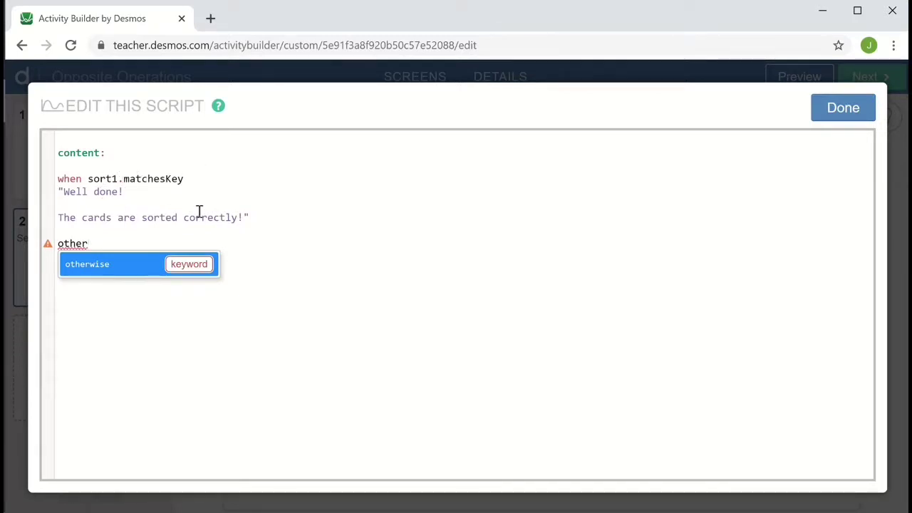
{"action": "type", "text": "wise"}
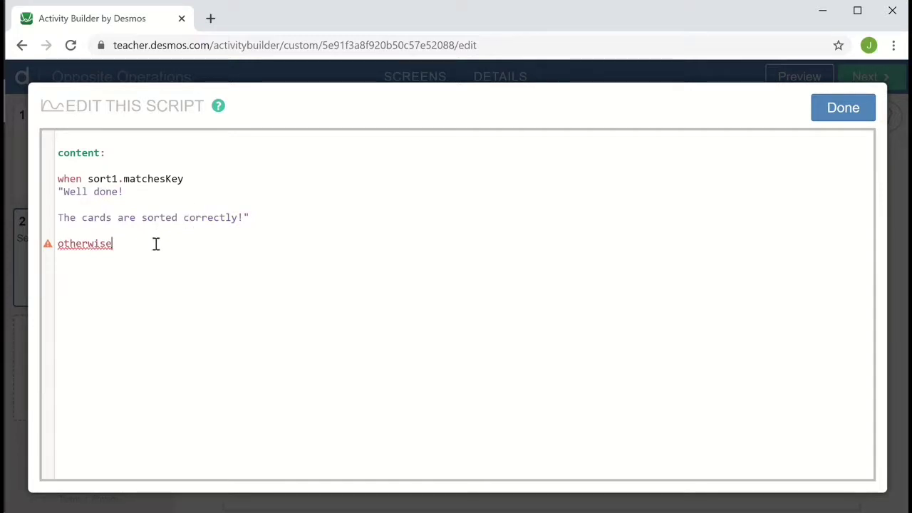
{"action": "key", "text": "Return"}
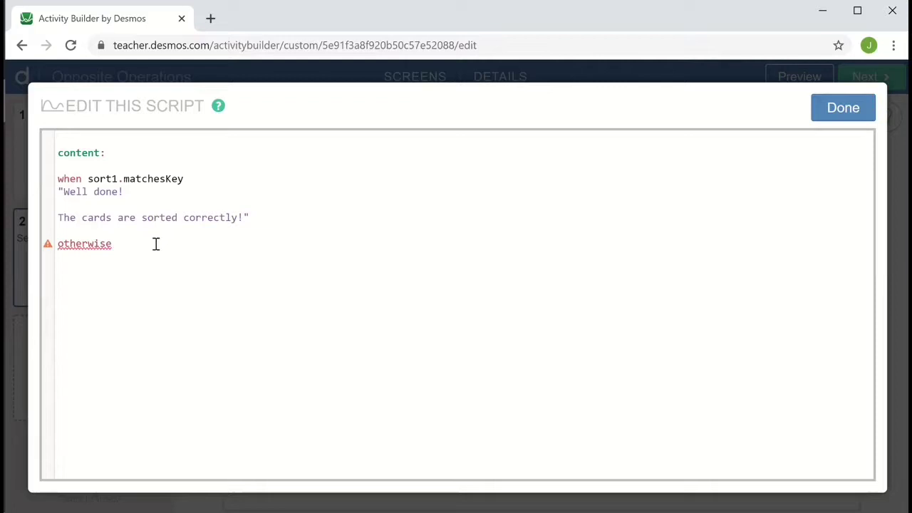
{"action": "type", "text": "\""}
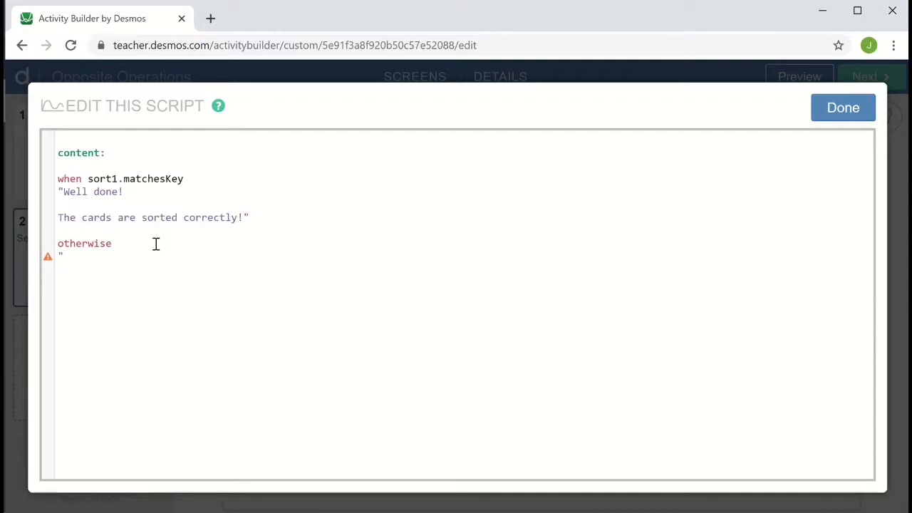
{"action": "type", "text": "Only  of the  cards are sorted correctly."}
Step: Write "Only of the cards are sorted correctly. Go back and try again." and begin a ${ placeholder after Only
{"action": "key", "text": "Return"}
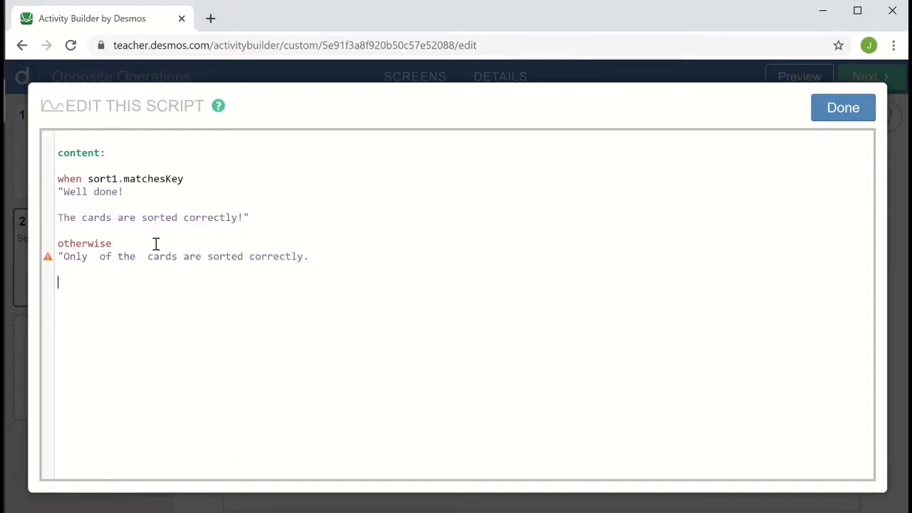
{"action": "type", "text": "Go back and try again.\""}
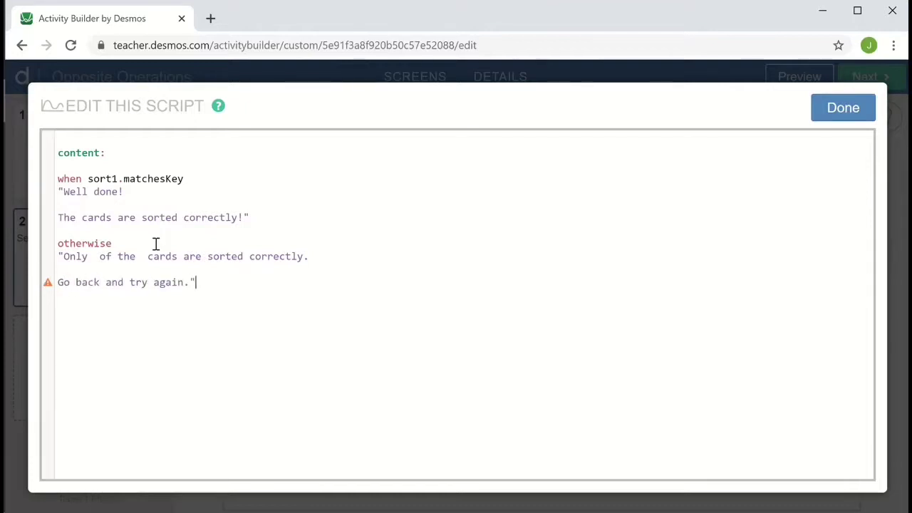
{"action": "key", "text": "Up"}
{"action": "key", "text": "Up"}
{"action": "key", "text": "Right"}
{"action": "key", "text": "Right"}
{"action": "key", "text": "Right"}
{"action": "key", "text": "Right"}
{"action": "key", "text": "Right"}
{"action": "type", "text": "$"}
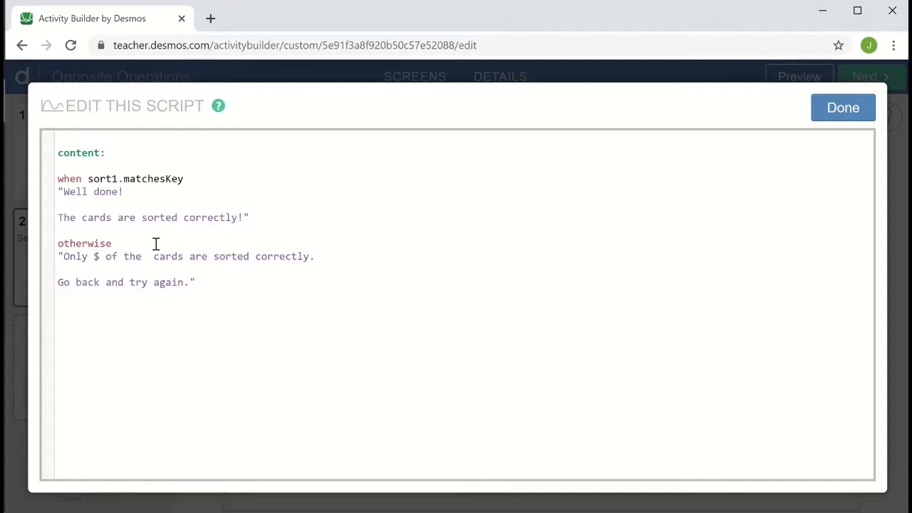
{"action": "type", "text": "{"}
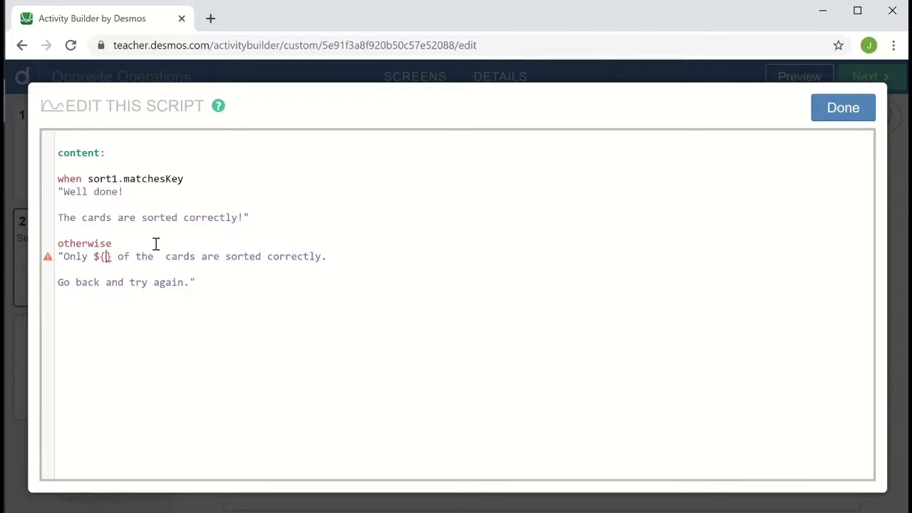
Step: Complete the otherwise message with ${sort1.totalCorrectCards} of ${sort1.totalCards} and close the script editor
{"action": "type", "text": "sort1"}
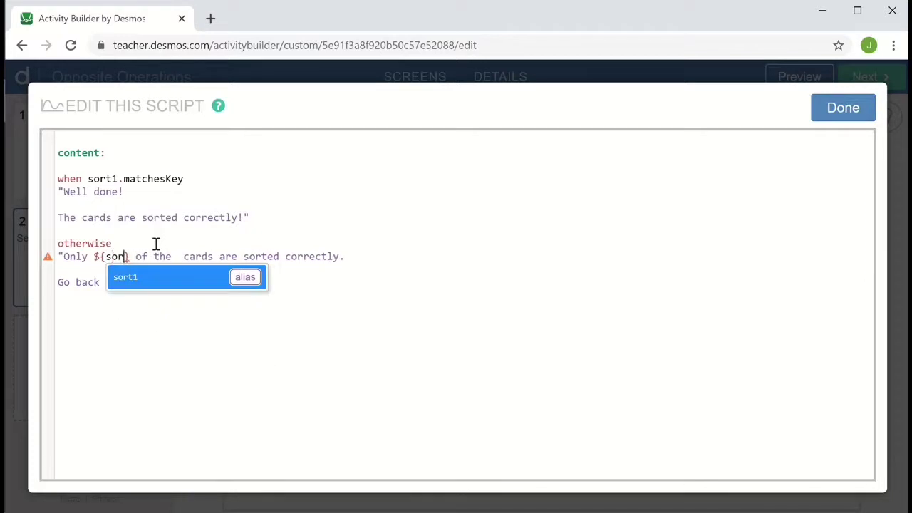
{"action": "type", "text": "."}
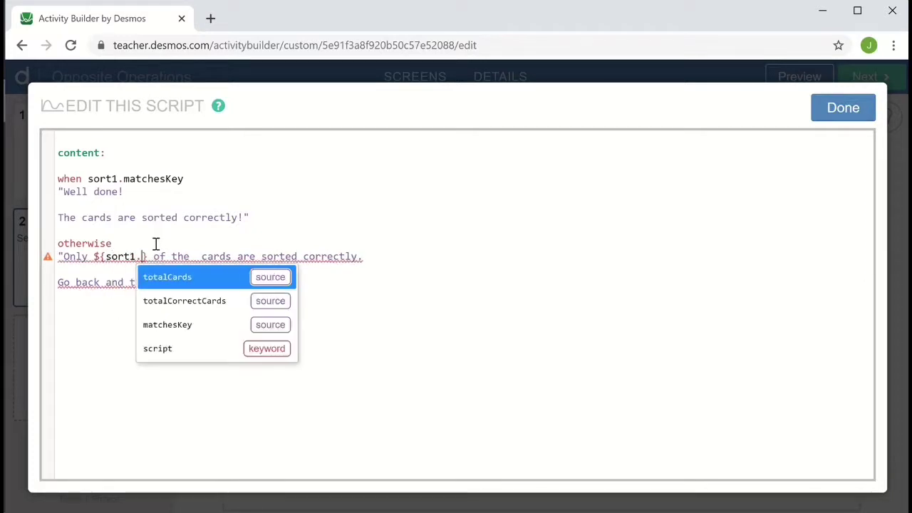
{"action": "left_click", "coordinate": [190, 305]}
{"action": "key", "text": "Right"}
{"action": "key", "text": "Right"}
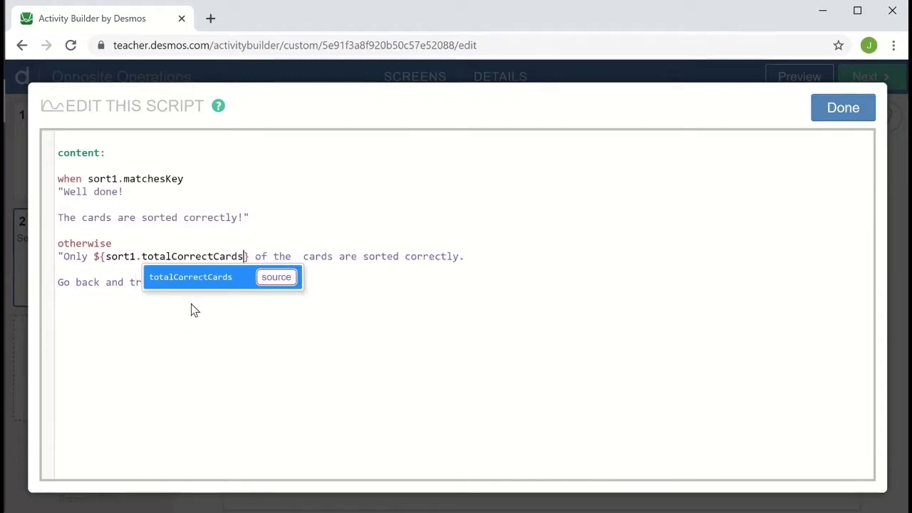
{"action": "key", "text": "Right"}
{"action": "key", "text": "Right"}
{"action": "key", "text": "Right"}
{"action": "key", "text": "Right"}
{"action": "key", "text": "Right"}
{"action": "key", "text": "Right"}
{"action": "key", "text": "Right"}
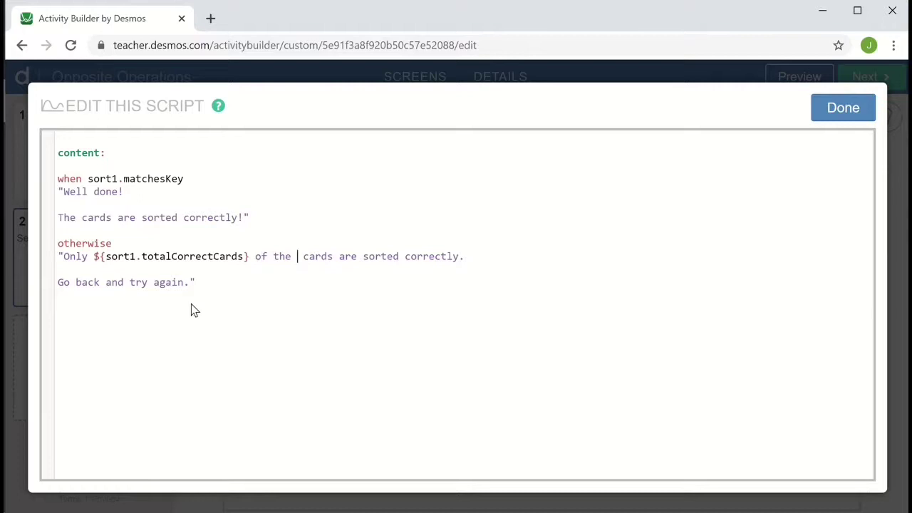
{"action": "type", "text": "$"}
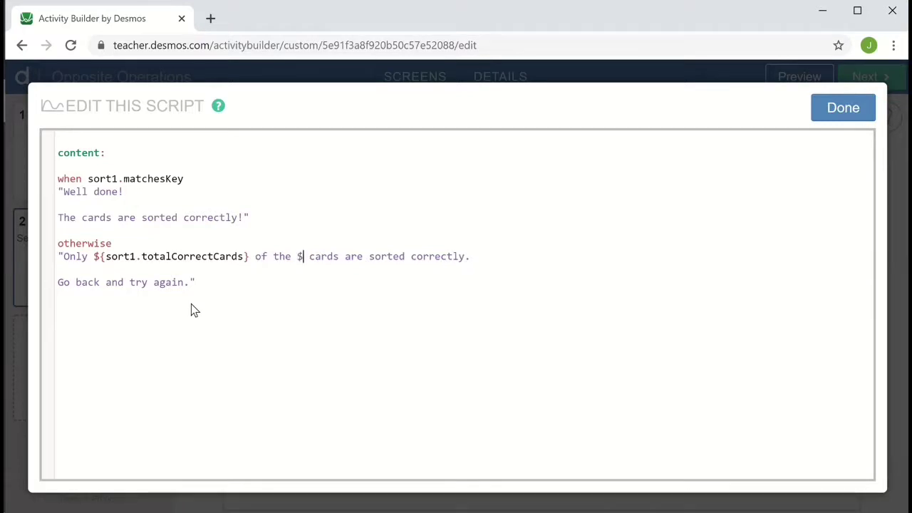
{"action": "type", "text": "{"}
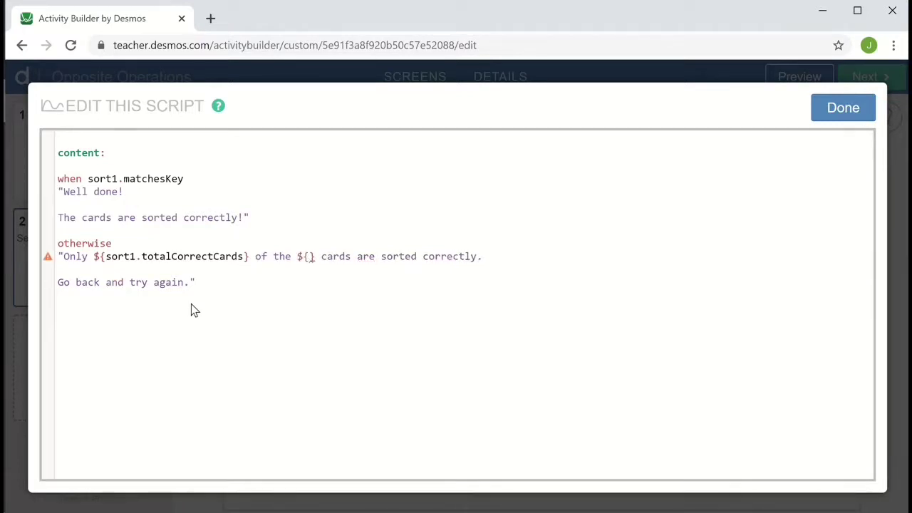
{"action": "type", "text": "sort"}
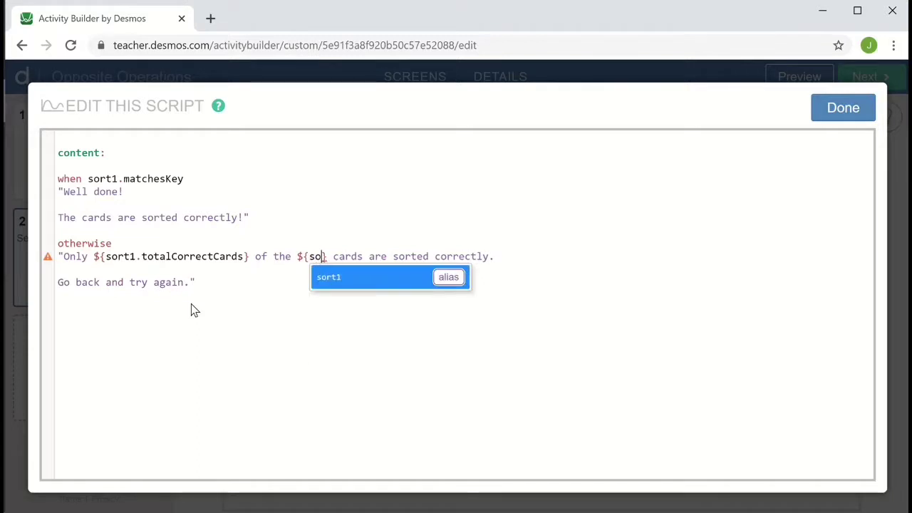
{"action": "type", "text": "1."}
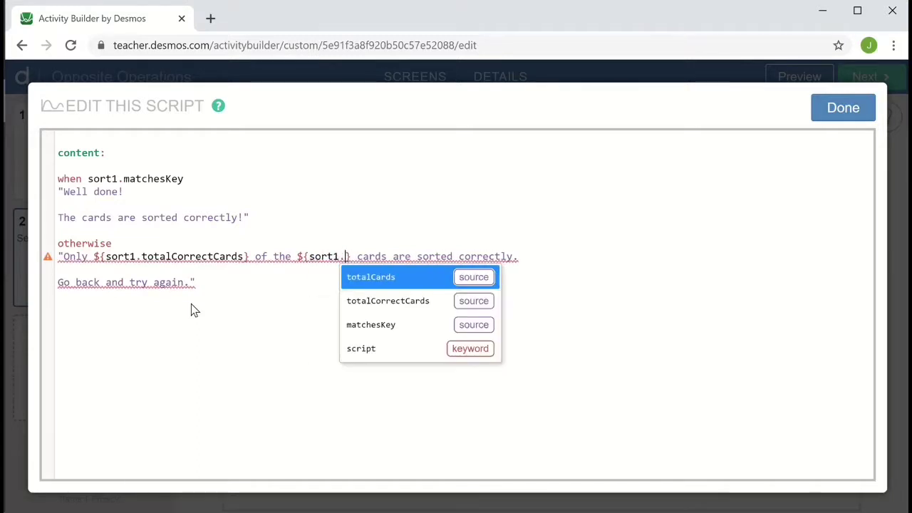
{"action": "left_click", "coordinate": [389, 278]}
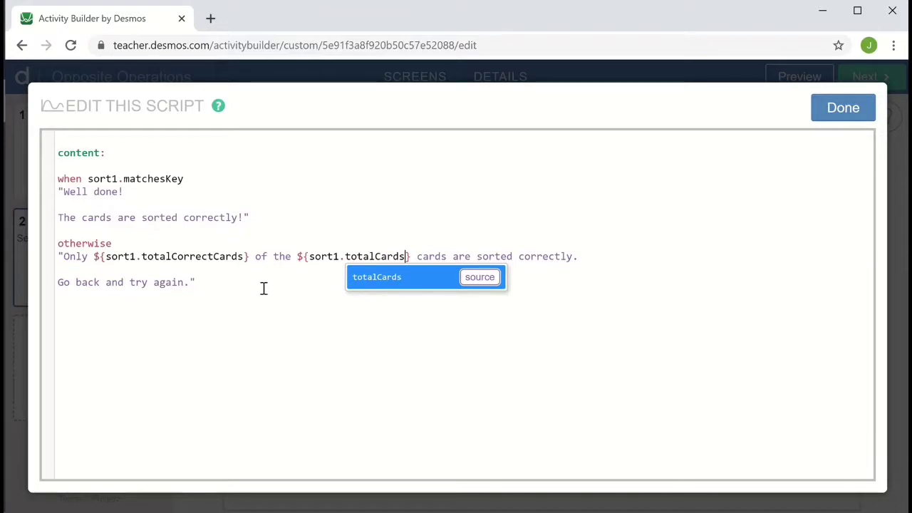
{"action": "left_click", "coordinate": [282, 305]}
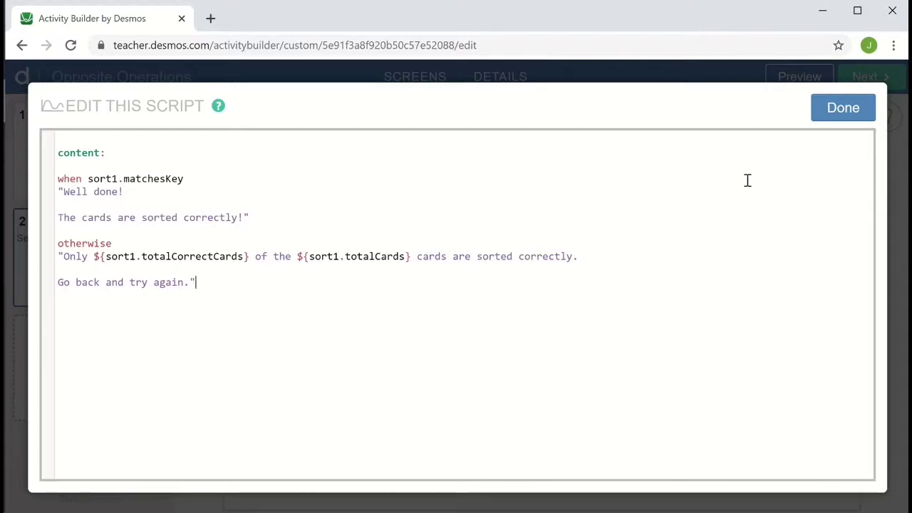
{"action": "left_click", "coordinate": [852, 115]}
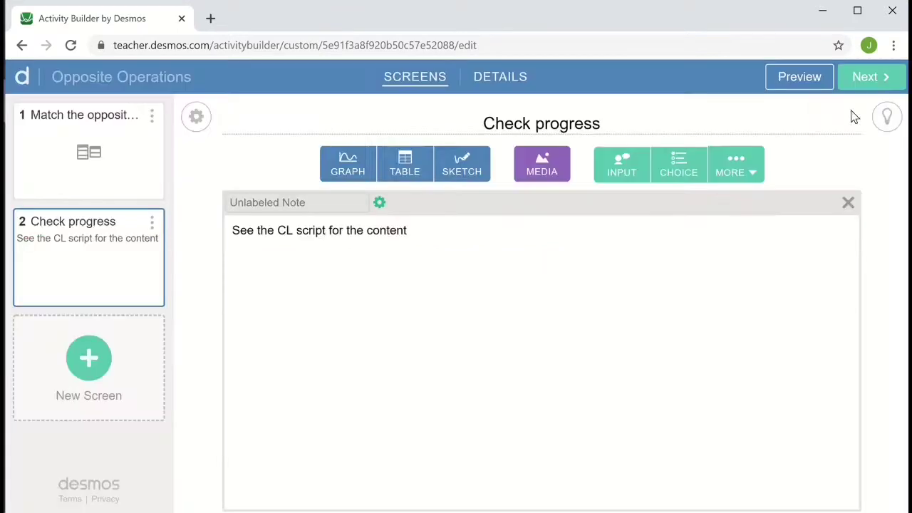
Step: Preview as a student, group Add with Subtract, and check the partial-sort feedback
{"action": "left_click", "coordinate": [805, 80]}
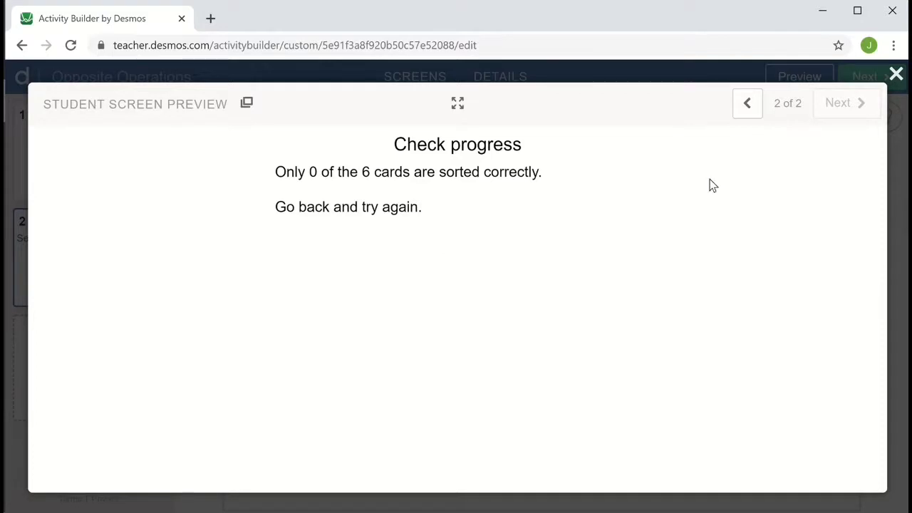
{"action": "left_click", "coordinate": [748, 105]}
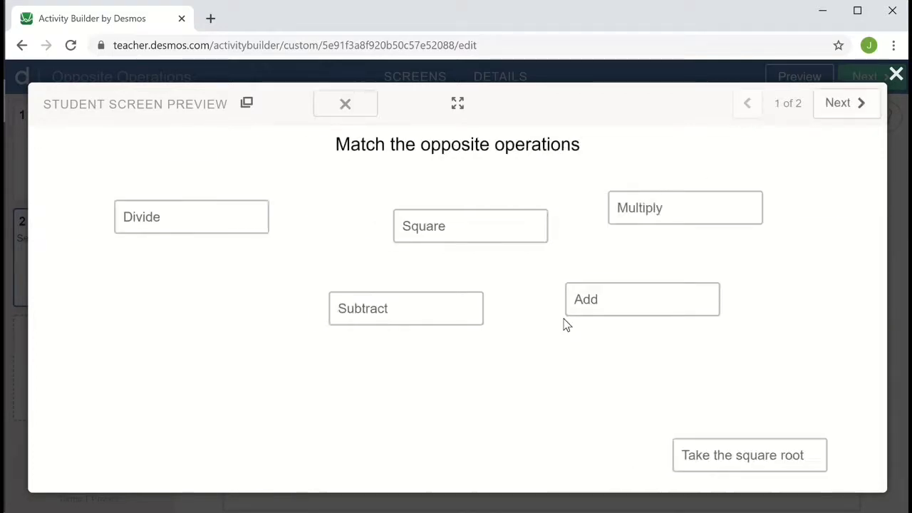
{"action": "left_click_drag", "start_coordinate": [562, 311], "coordinate": [445, 302]}
{"action": "left_click", "coordinate": [857, 107]}
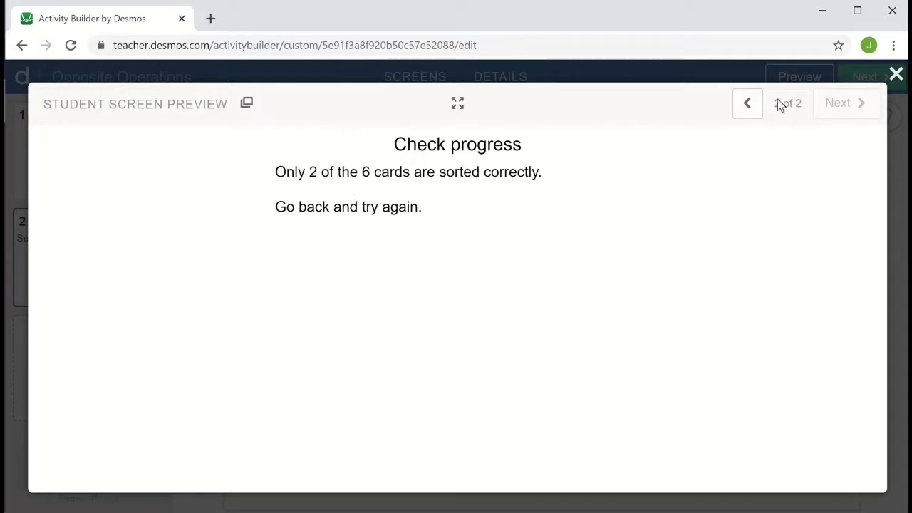
Step: Pair Take the square root with Square and Divide with Multiply, then check the fully-correct feedback
{"action": "left_click", "coordinate": [748, 107]}
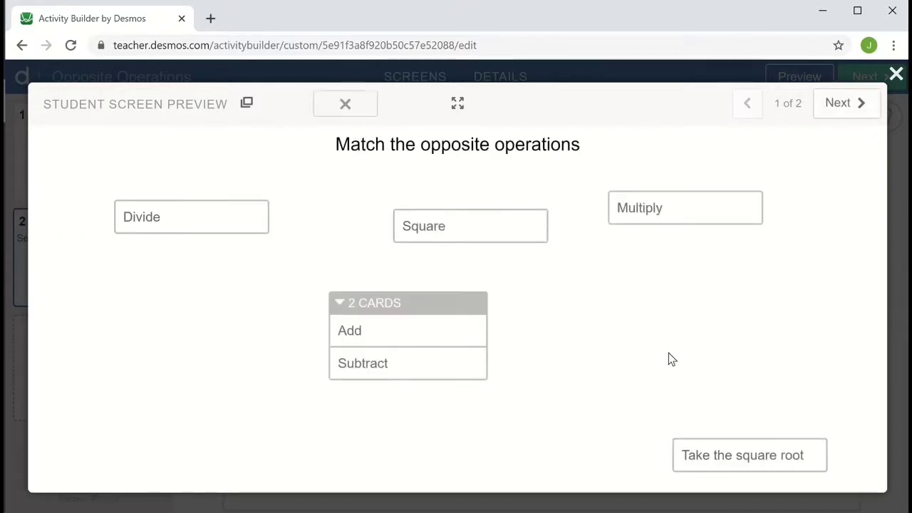
{"action": "left_click_drag", "start_coordinate": [713, 460], "coordinate": [458, 224]}
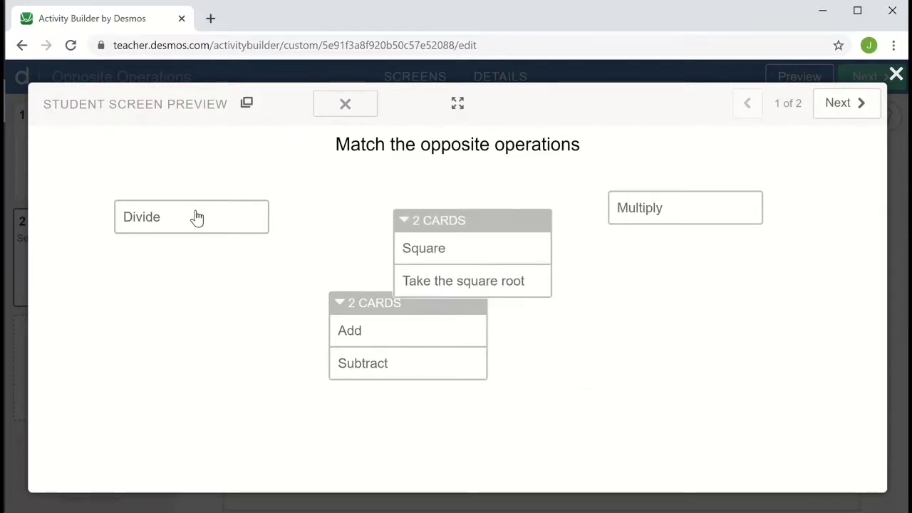
{"action": "left_click_drag", "start_coordinate": [196, 218], "coordinate": [691, 205]}
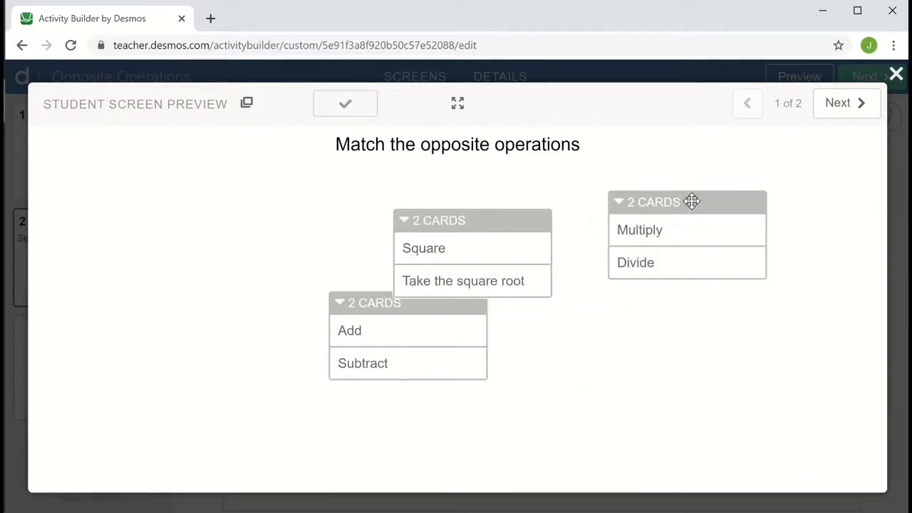
{"action": "left_click", "coordinate": [845, 106]}
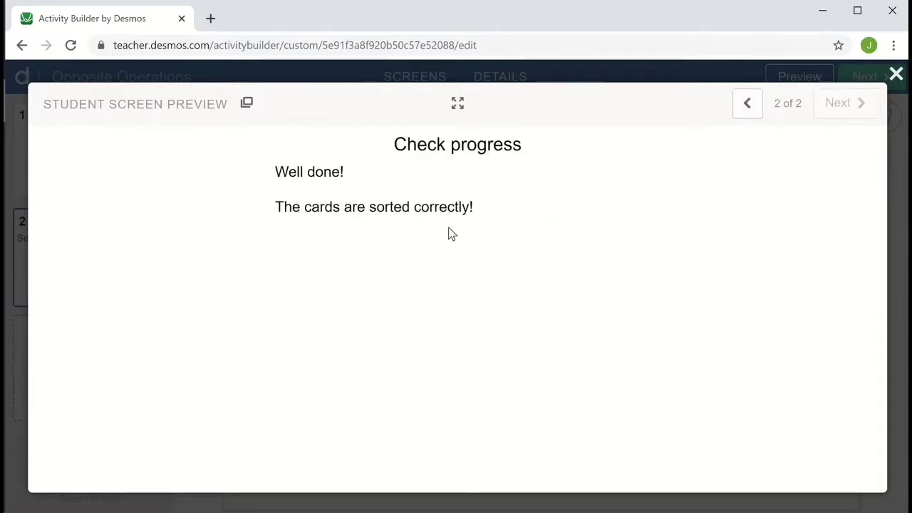
Step: Rearrange the cards into a wrong sort and check that feedback
{"action": "left_click", "coordinate": [745, 107]}
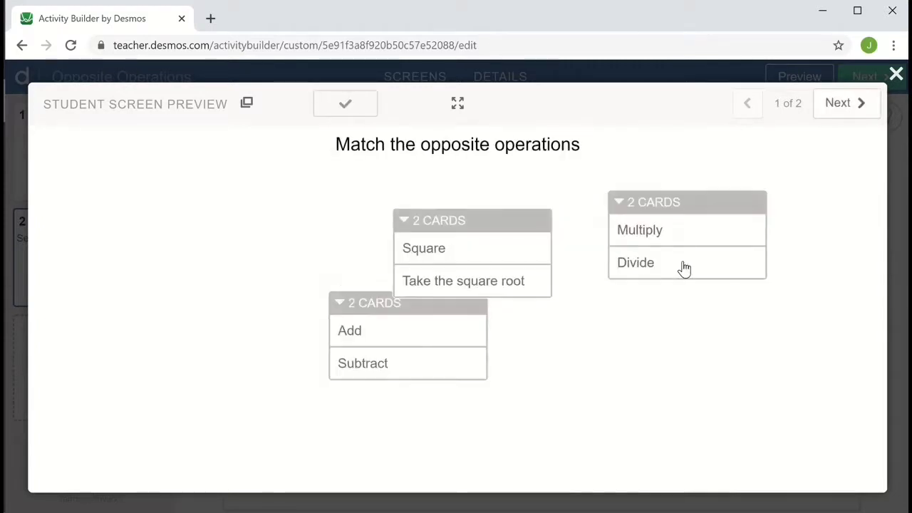
{"action": "left_click_drag", "start_coordinate": [684, 268], "coordinate": [506, 261]}
{"action": "left_click_drag", "start_coordinate": [446, 348], "coordinate": [705, 219]}
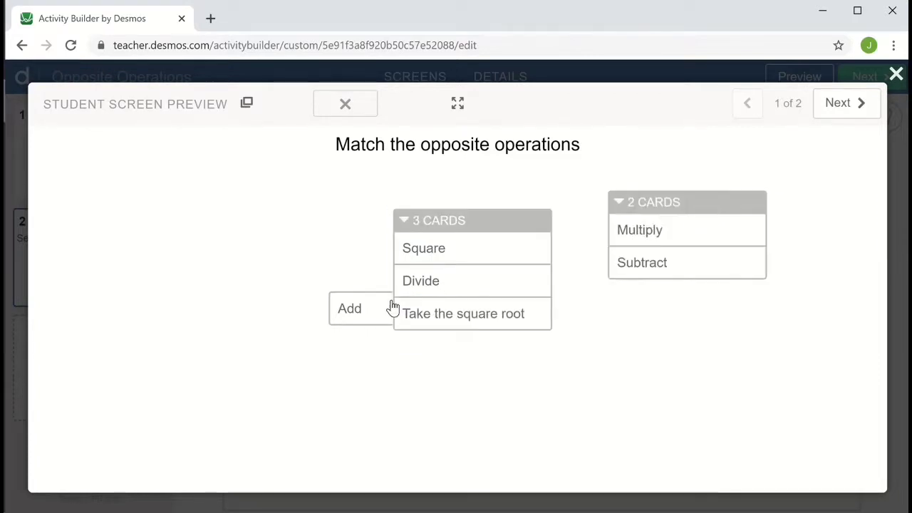
{"action": "left_click_drag", "start_coordinate": [377, 311], "coordinate": [199, 273]}
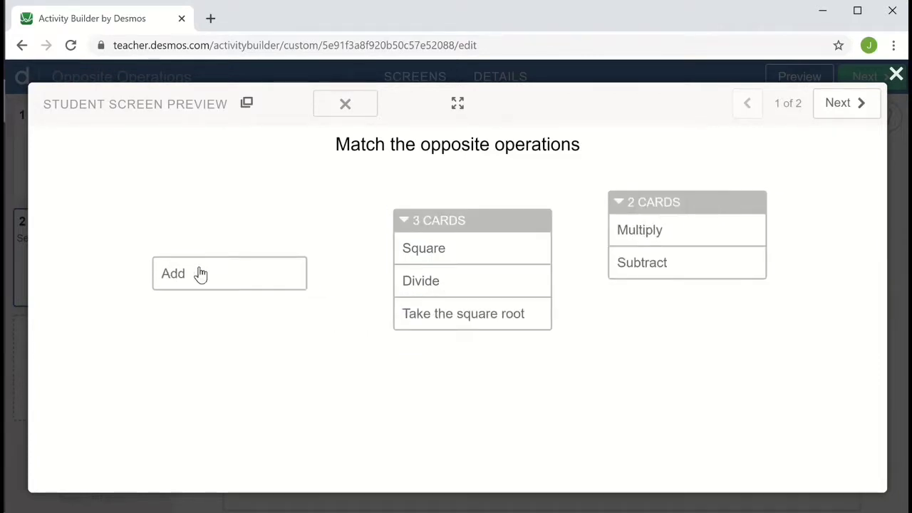
{"action": "left_click", "coordinate": [852, 105]}
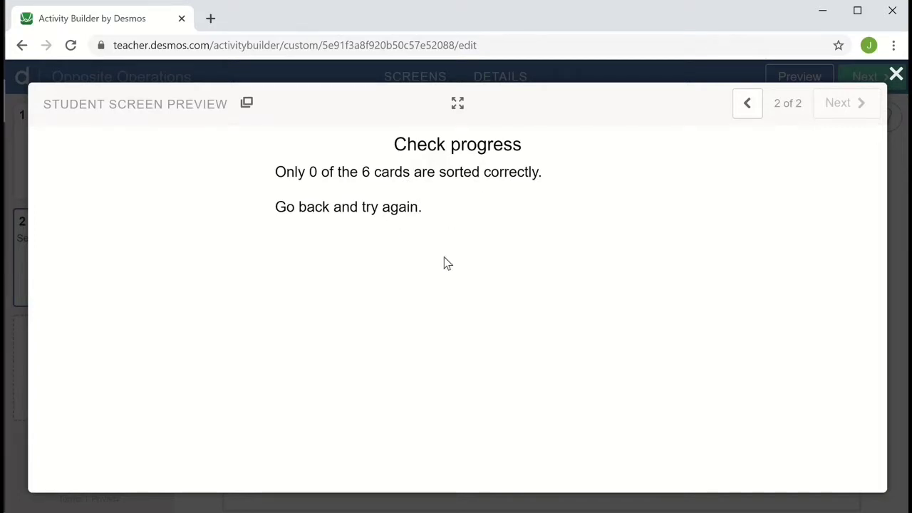
Step: Close the preview and add a 'when sort1.totalCorrectCards=0' condition to the note's script
{"action": "left_click", "coordinate": [894, 76]}
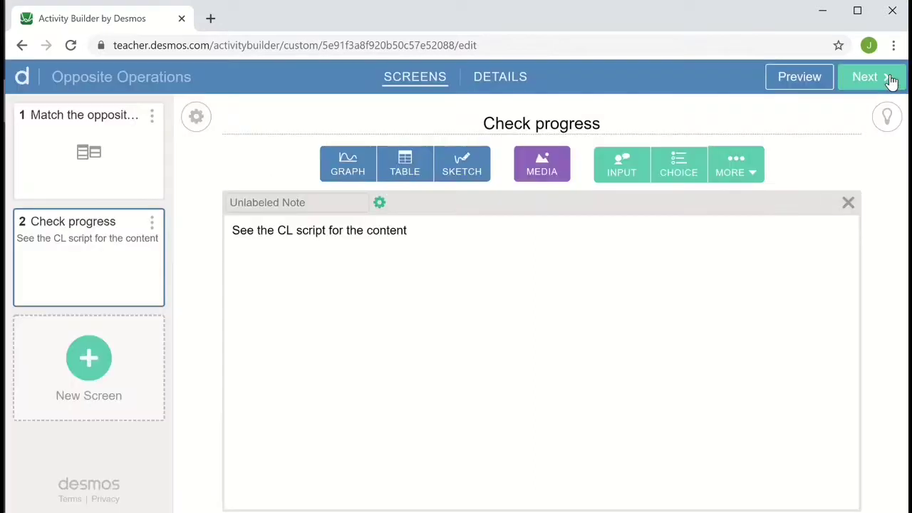
{"action": "left_click", "coordinate": [379, 203]}
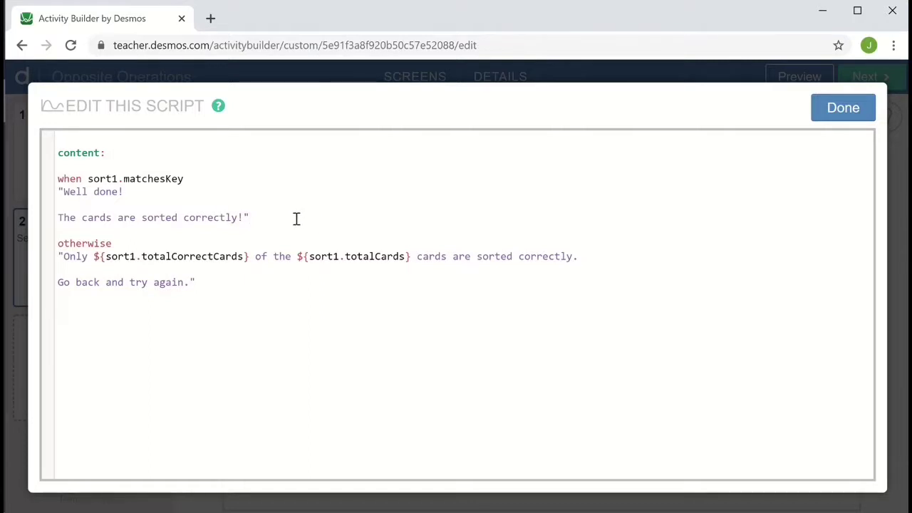
{"action": "key", "text": "Return"}
{"action": "key", "text": "Return"}
{"action": "type", "text": "when"}
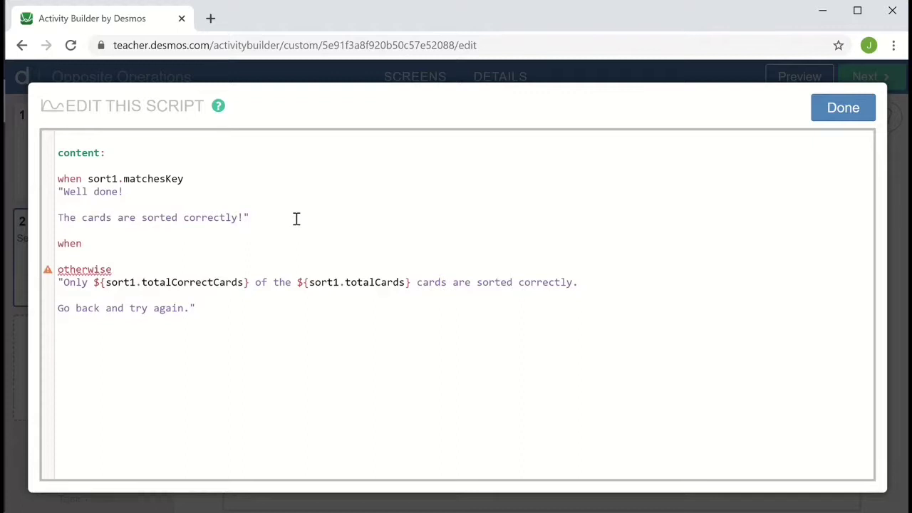
{"action": "type", "text": " sort1"}
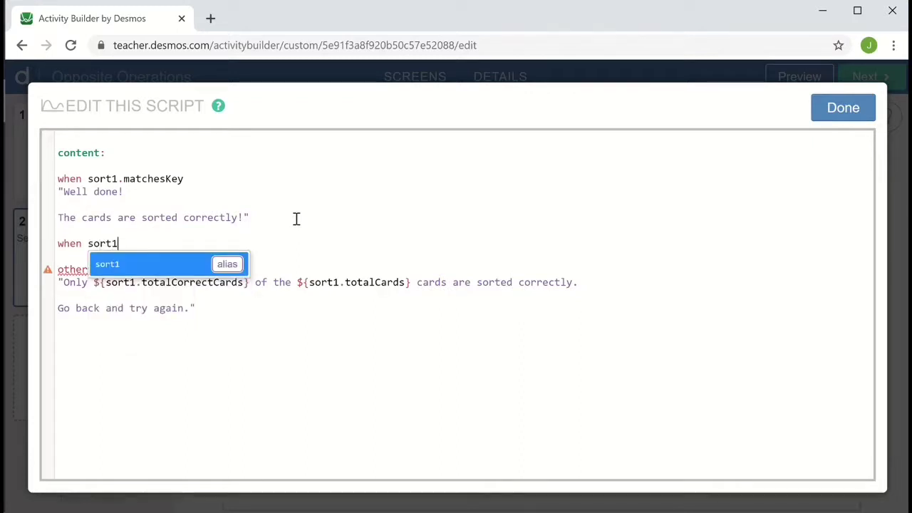
{"action": "type", "text": "."}
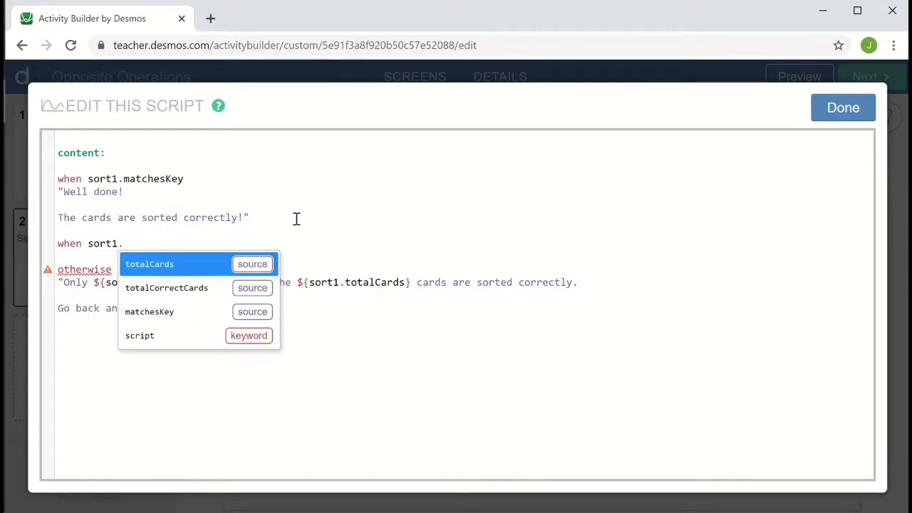
{"action": "left_click", "coordinate": [183, 288]}
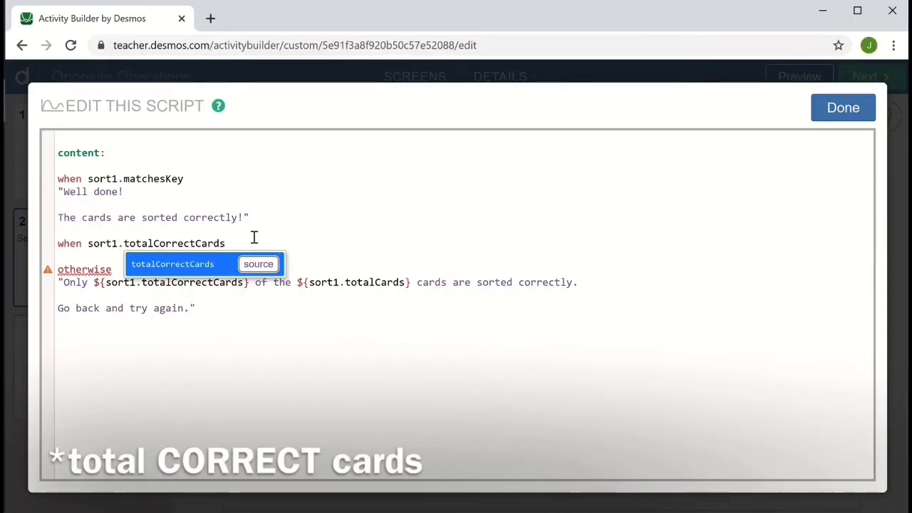
{"action": "type", "text": "="}
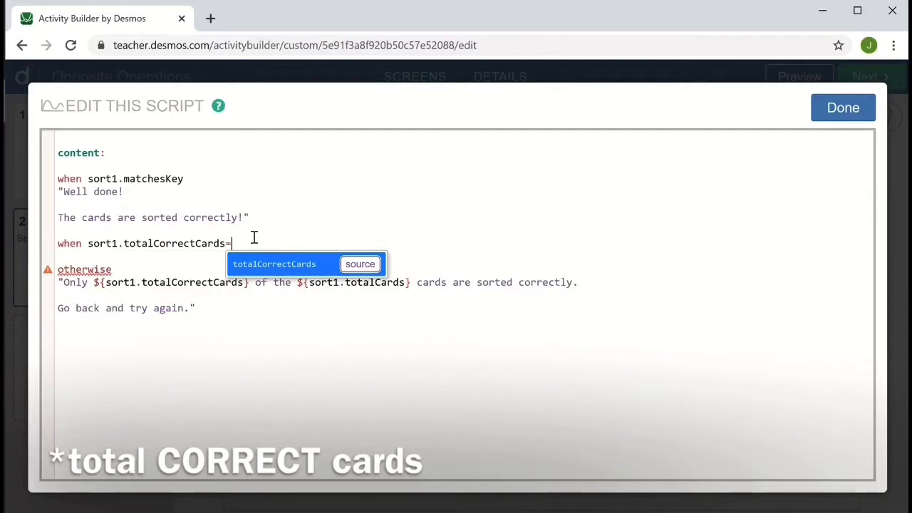
{"action": "type", "text": "0"}
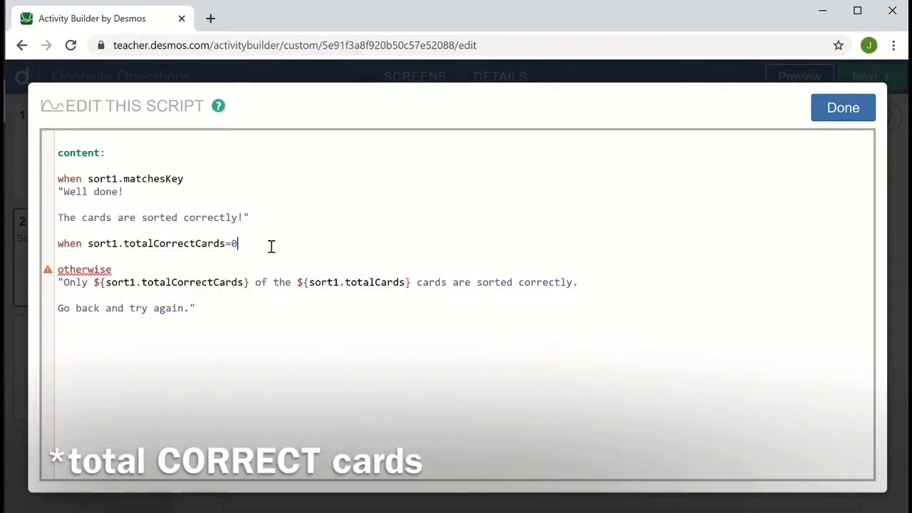
Step: Start the zero-correct message with "None of the ${sort1.totalCards}"
{"action": "key", "text": "Return"}
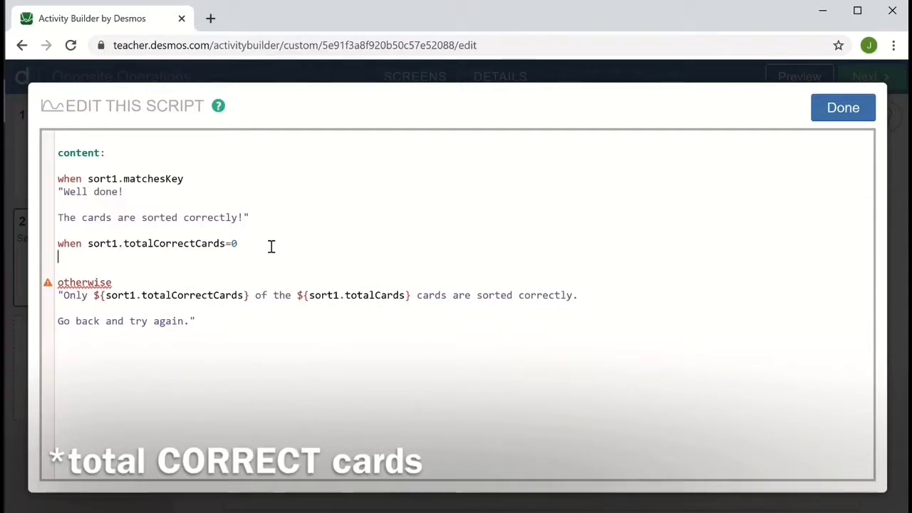
{"action": "type", "text": "\"None"}
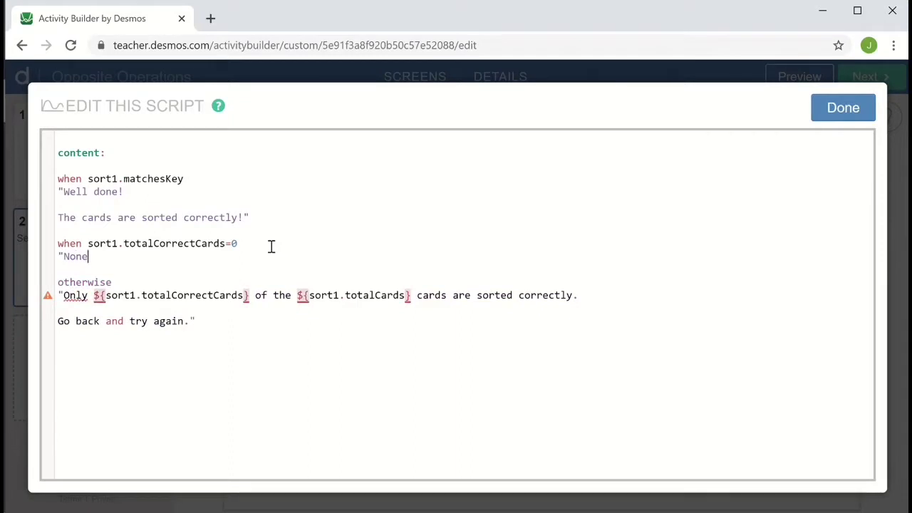
{"action": "type", "text": " of the ${"}
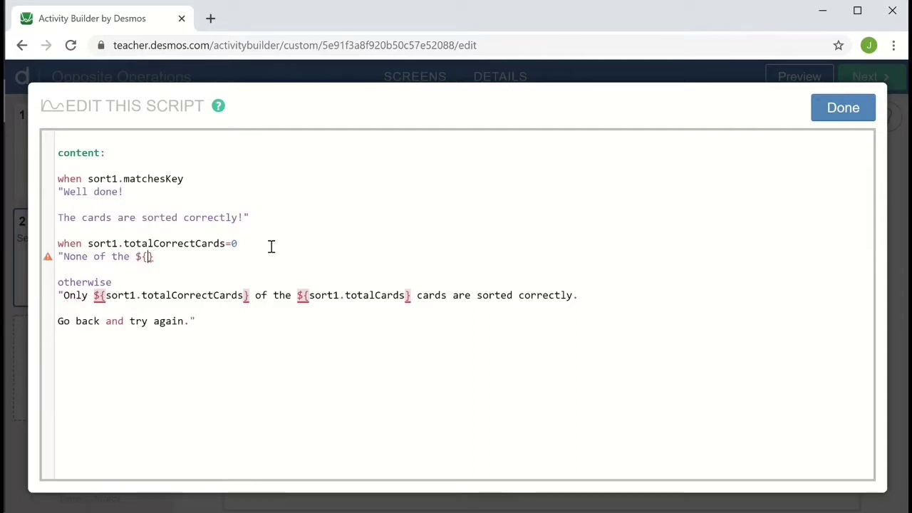
{"action": "type", "text": "sort"}
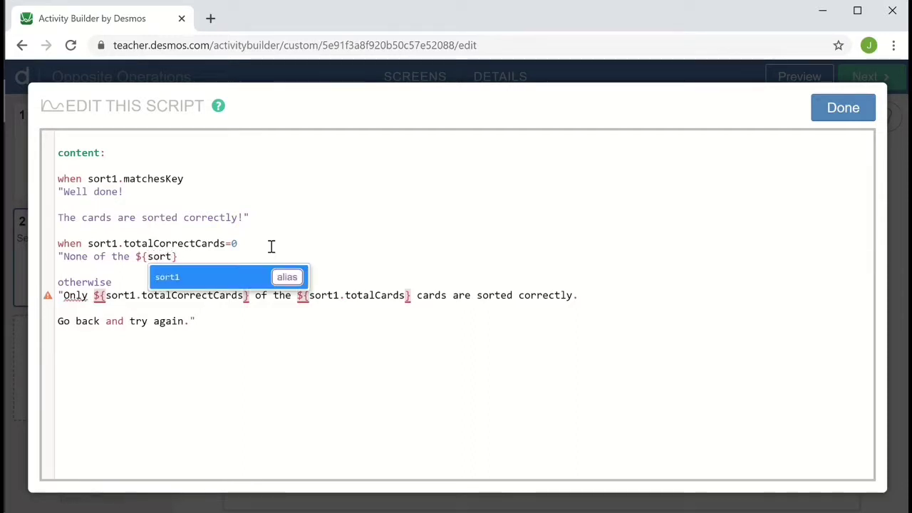
{"action": "type", "text": "1."}
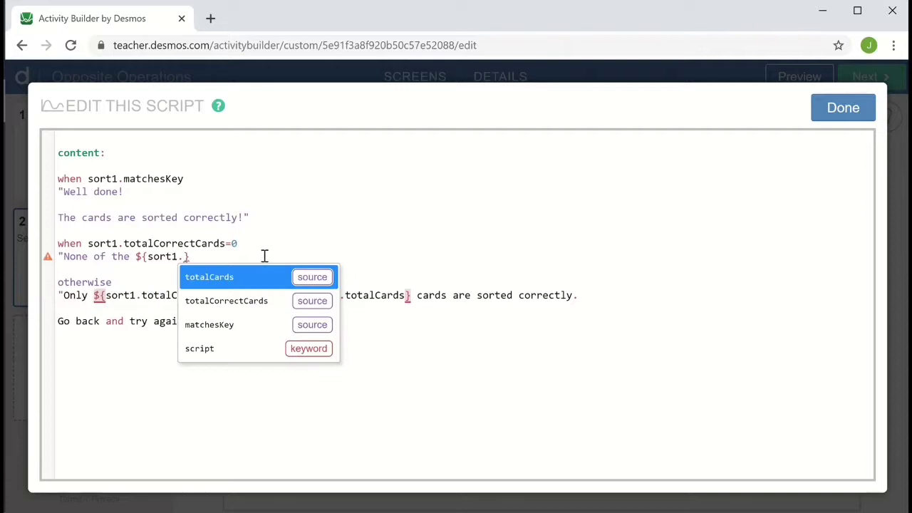
{"action": "left_click", "coordinate": [240, 279]}
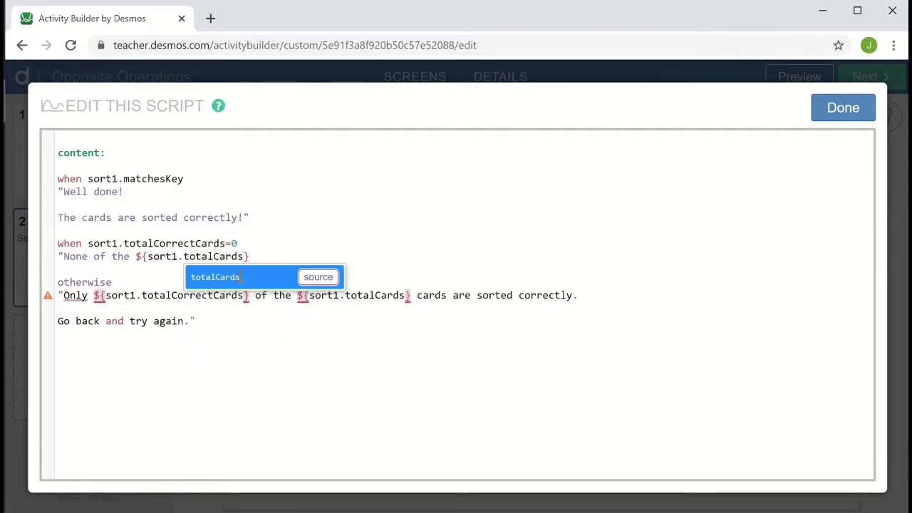
{"action": "key", "text": "Right"}
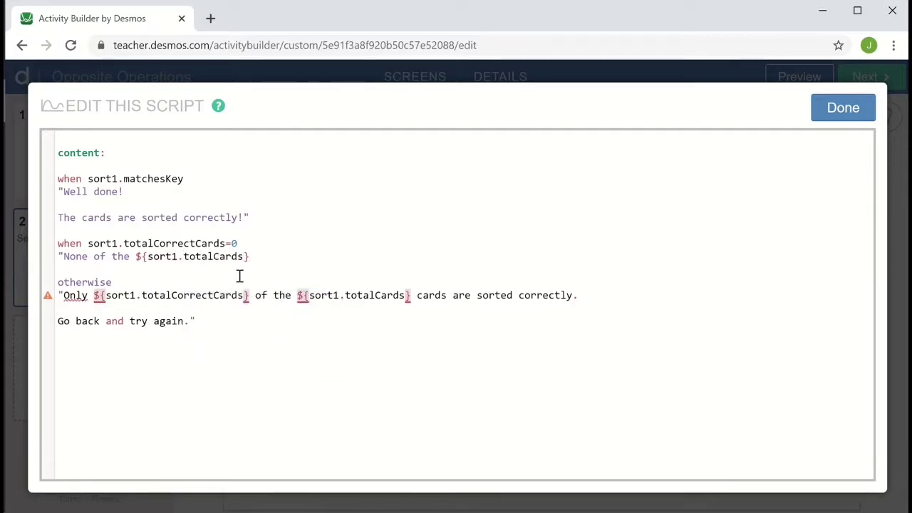
Step: Finish the message as "cards are sorted correctly." plus "Go back and try again." and close the editor
{"action": "type", "text": "cards are "}
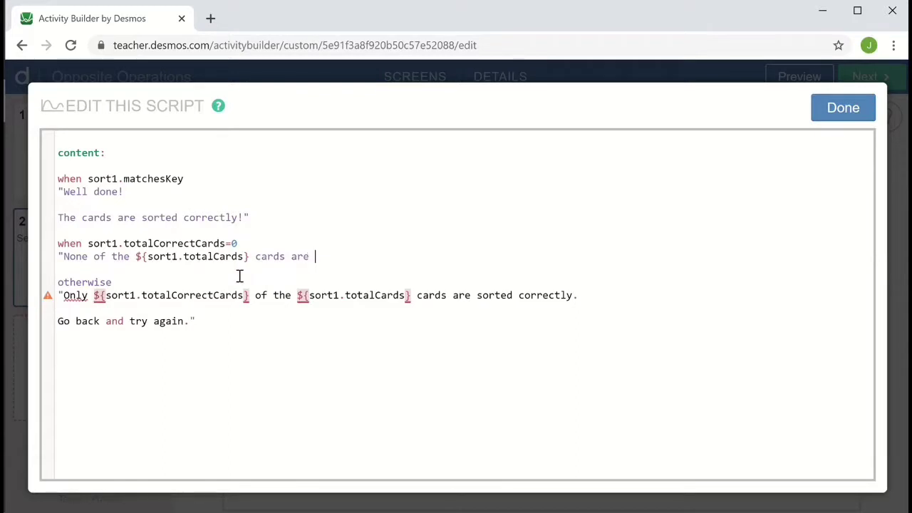
{"action": "type", "text": "sorted correctly."}
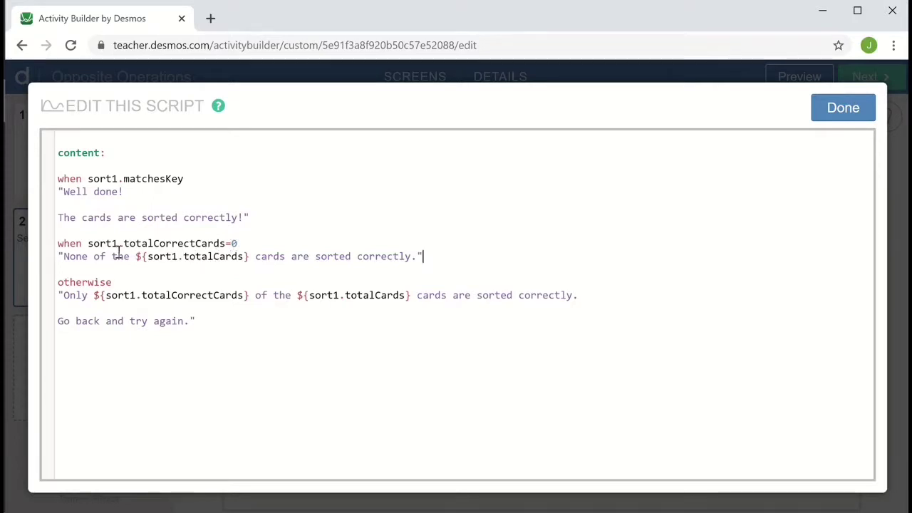
{"action": "left_click", "coordinate": [419, 256]}
{"action": "key", "text": "Return"}
{"action": "key", "text": "Return"}
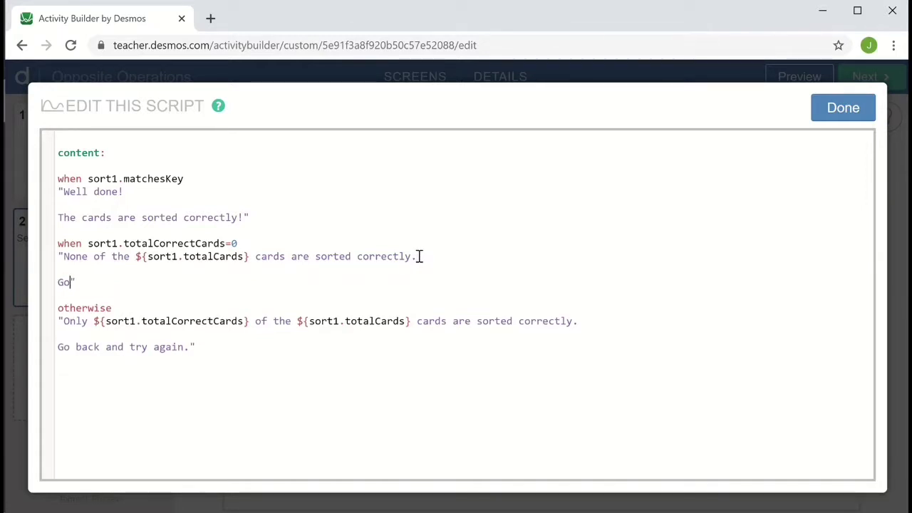
{"action": "type", "text": "Go back and try again."}
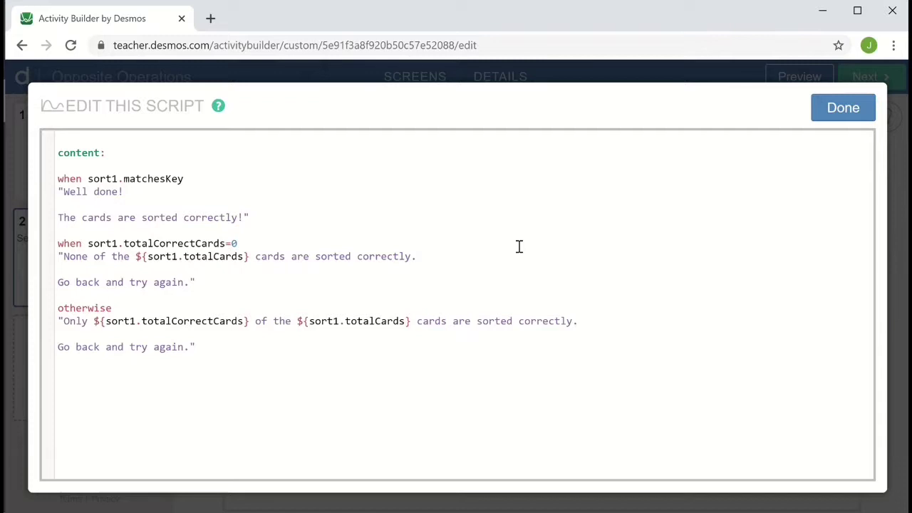
{"action": "left_click", "coordinate": [850, 112]}
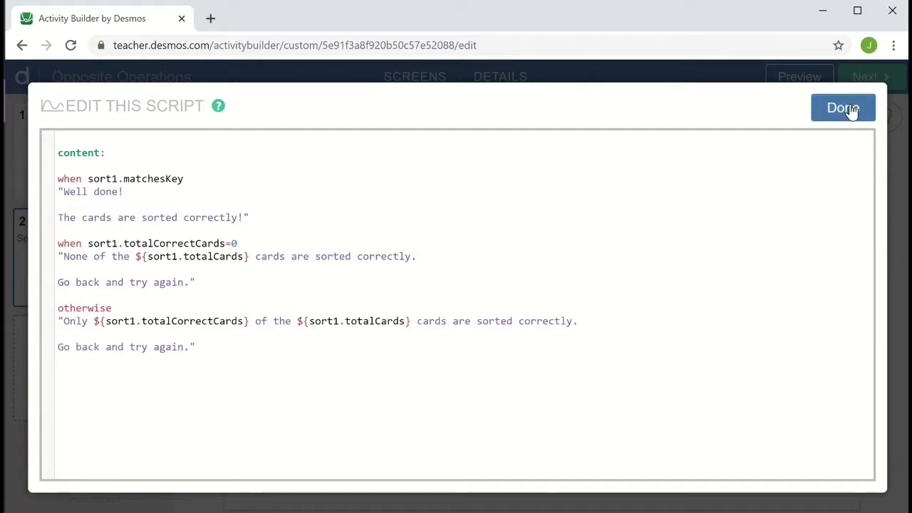
{"action": "left_click", "coordinate": [851, 112]}
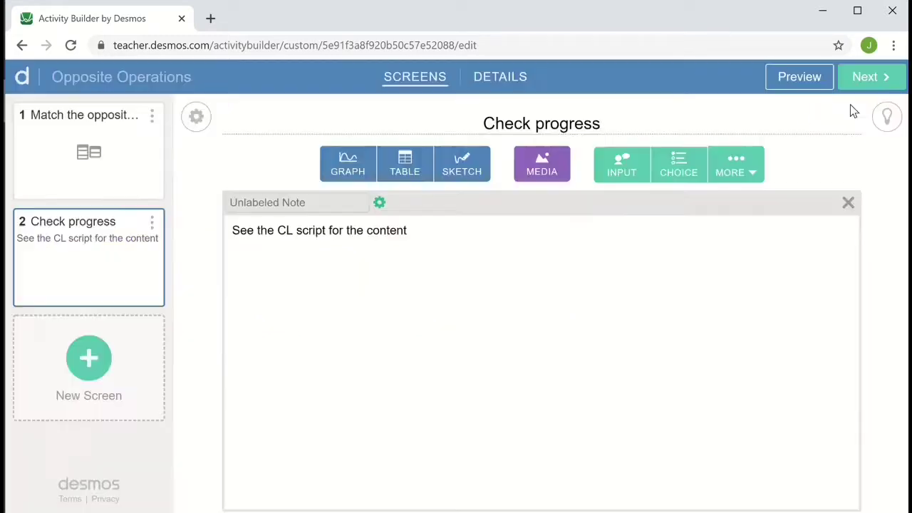
{"action": "left_click", "coordinate": [798, 78]}
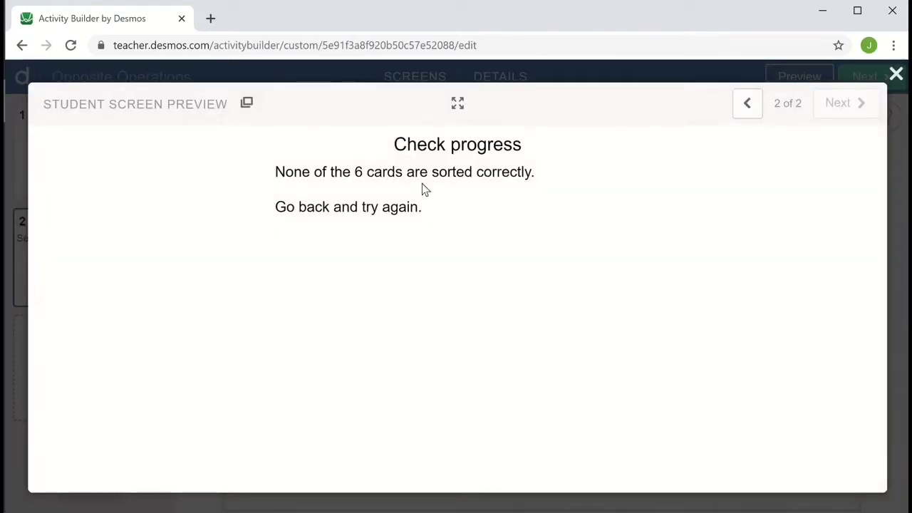
{"action": "left_click", "coordinate": [748, 104]}
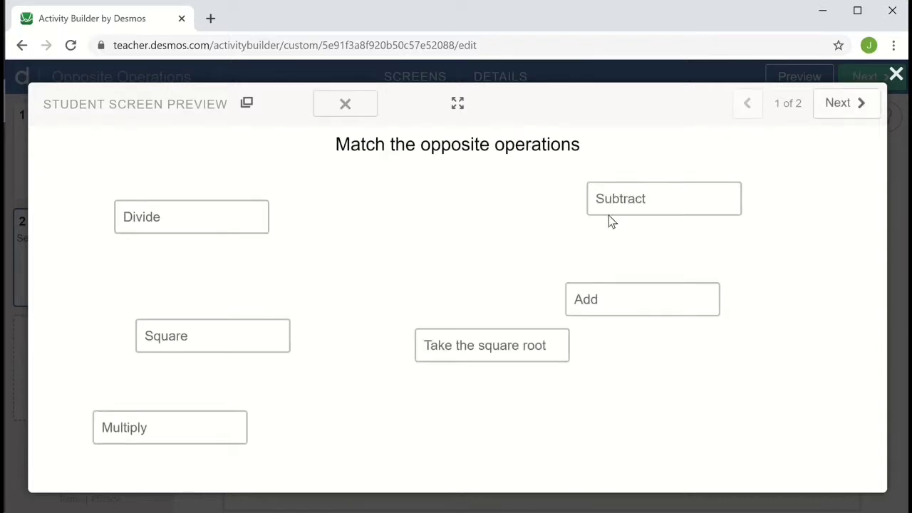
{"action": "left_click_drag", "start_coordinate": [634, 211], "coordinate": [612, 317]}
{"action": "left_click", "coordinate": [847, 103]}
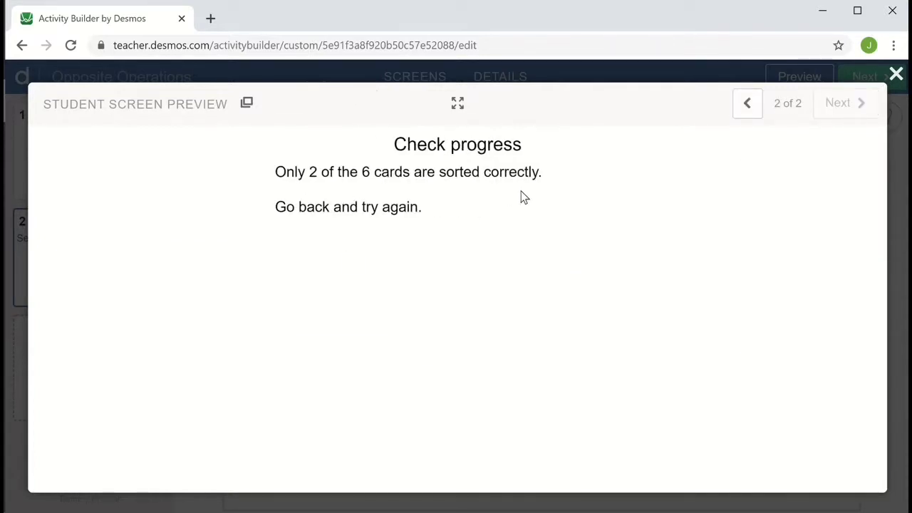
{"action": "left_click", "coordinate": [748, 105]}
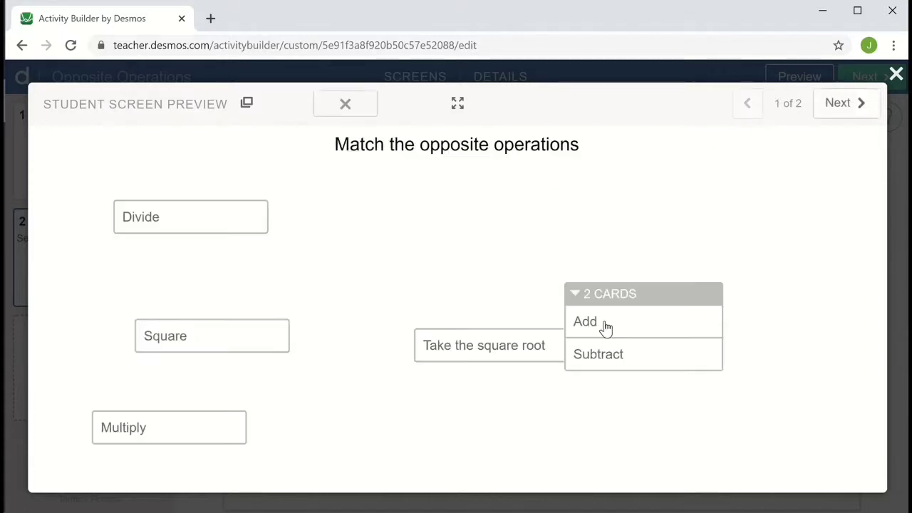
{"action": "left_click_drag", "start_coordinate": [452, 358], "coordinate": [206, 356]}
{"action": "left_click_drag", "start_coordinate": [165, 427], "coordinate": [189, 207]}
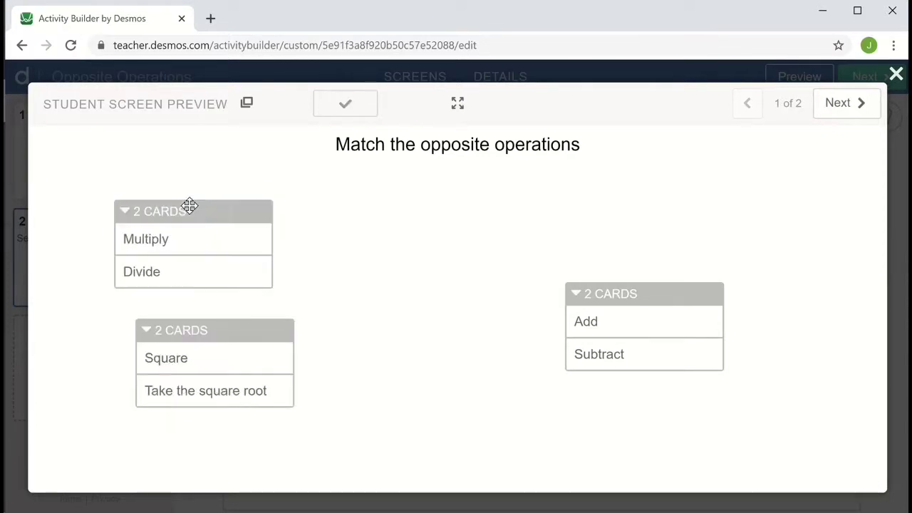
{"action": "left_click", "coordinate": [842, 108]}
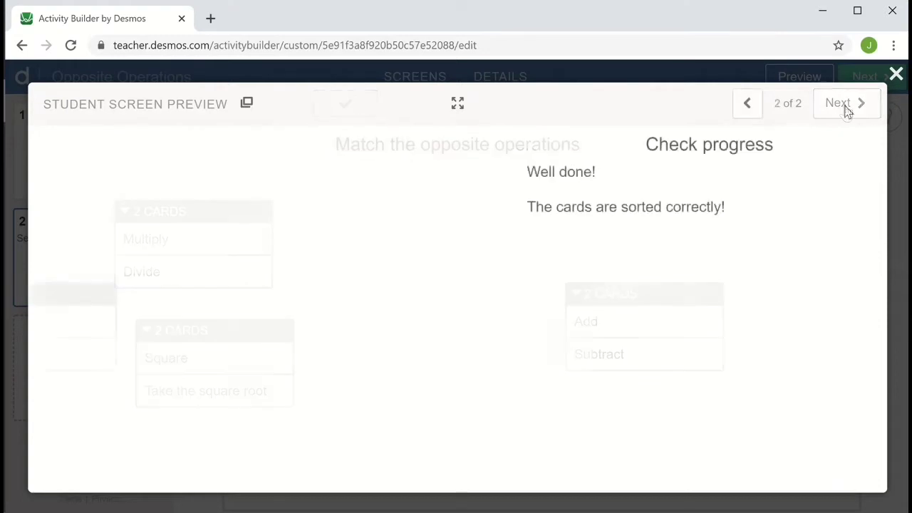
{"action": "left_click", "coordinate": [896, 75]}
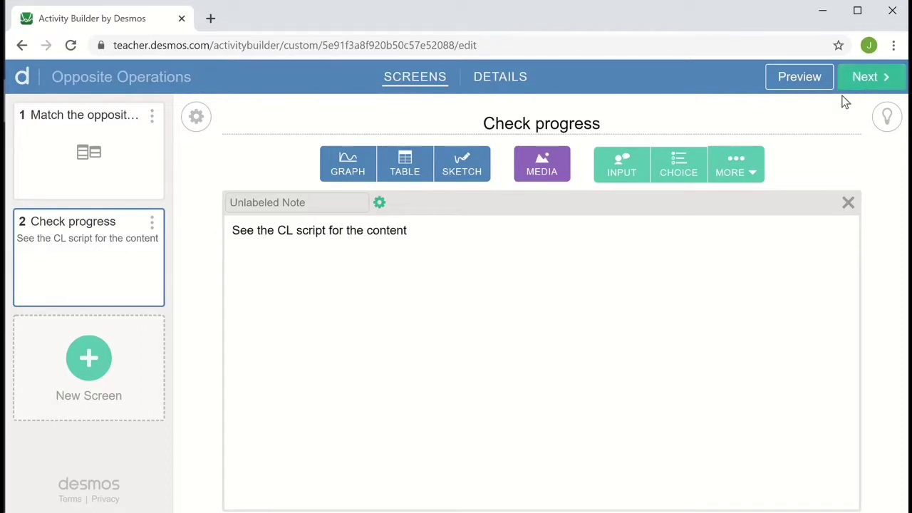
Step: Publish Opposite Operations and view it in the Custom Activities list
{"action": "left_click", "coordinate": [869, 78]}
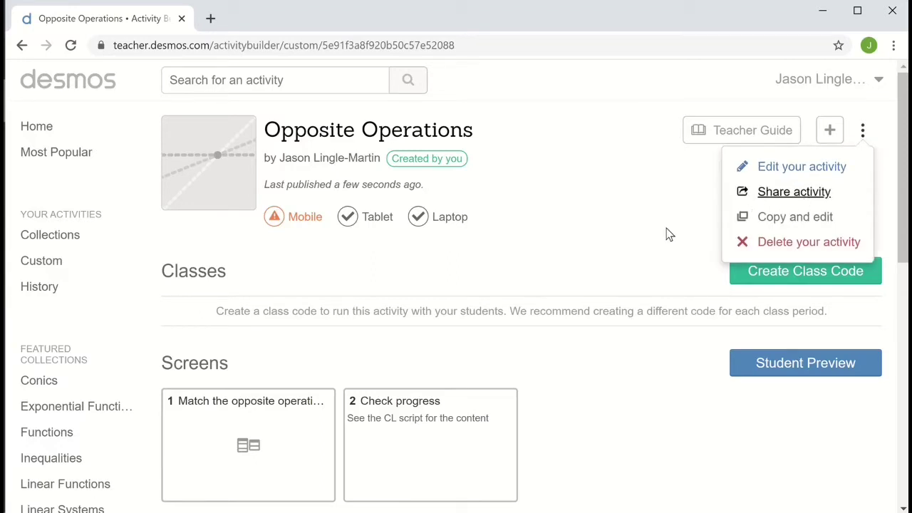
{"action": "left_click", "coordinate": [36, 265]}
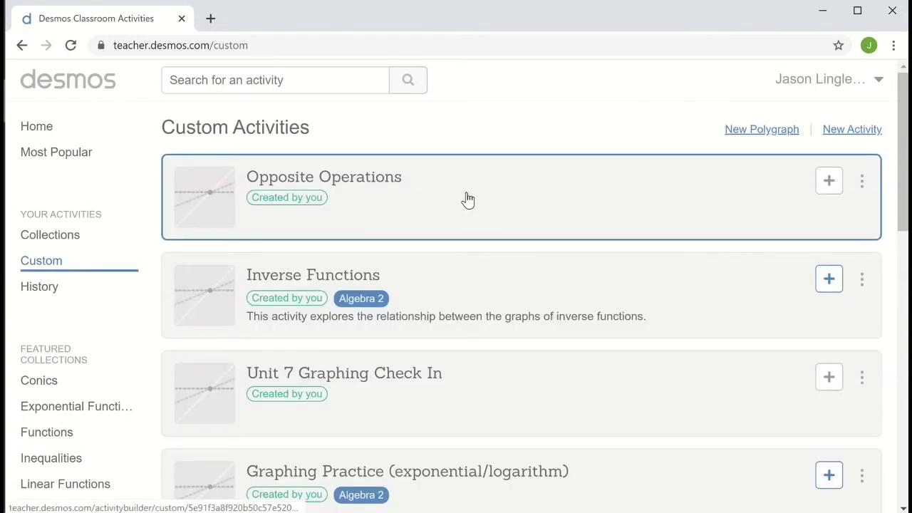